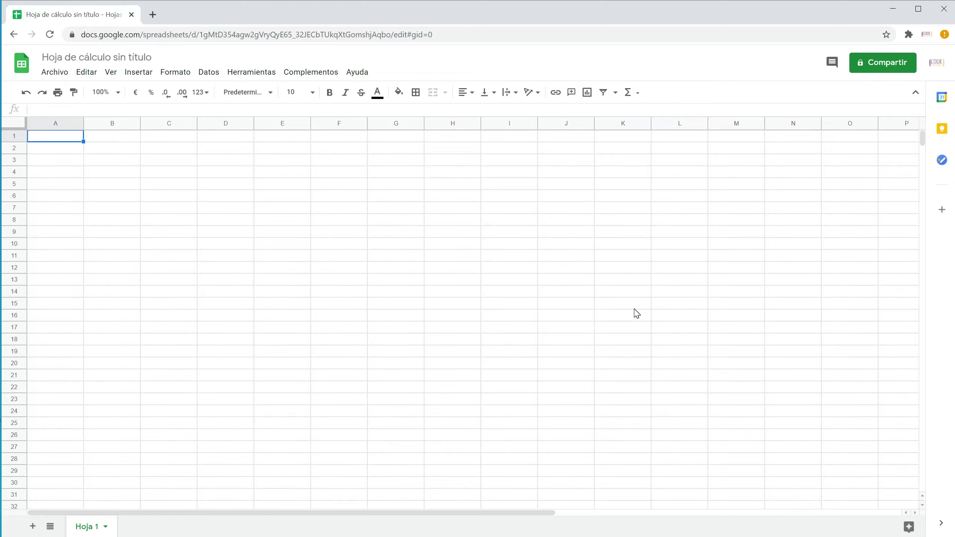
Open the Google Sheets home page (Hojas de cálculo) in a new browser tab
key(ctrl+t)
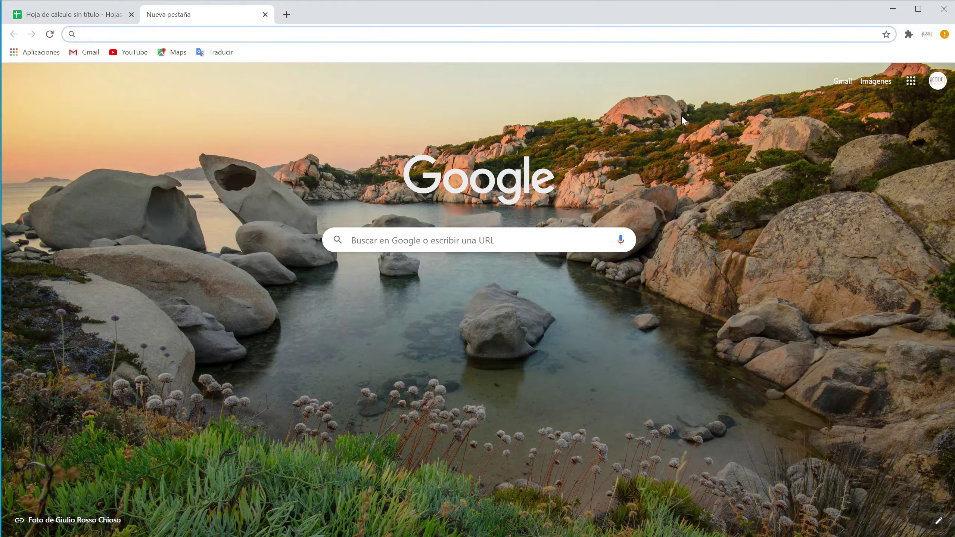
click(916, 89)
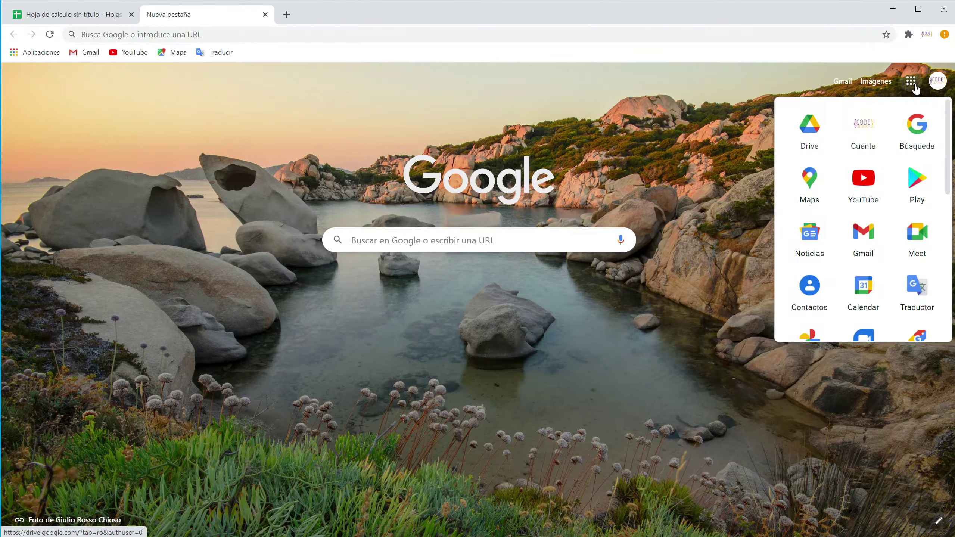
scroll(904, 196, down, 5)
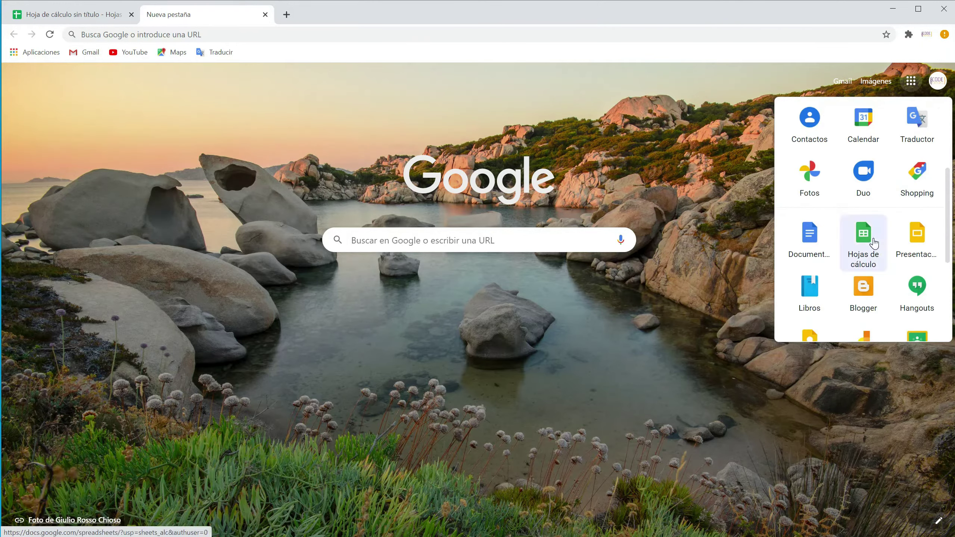
click(875, 244)
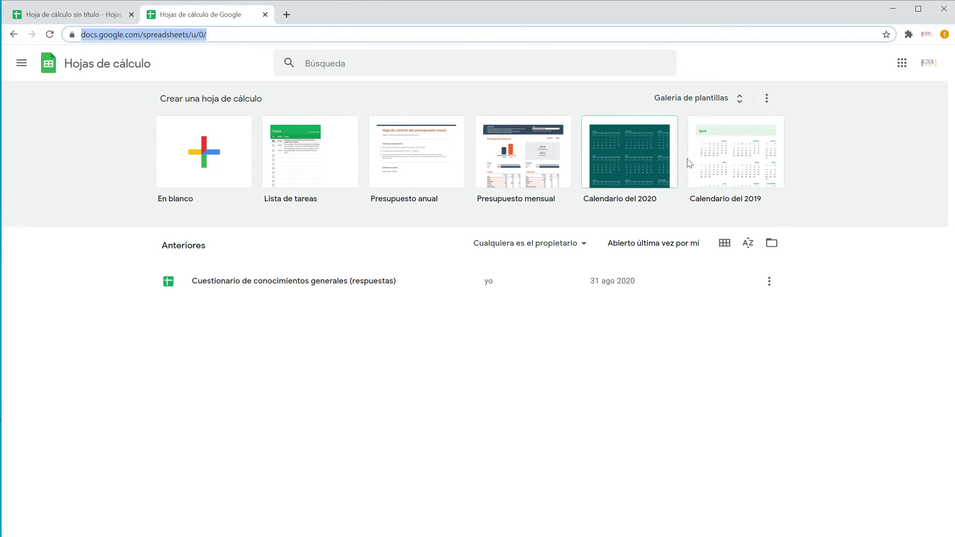
Browse the spreadsheet template gallery through the Personal, Trabajo and Gestión de proyectos categories
click(730, 104)
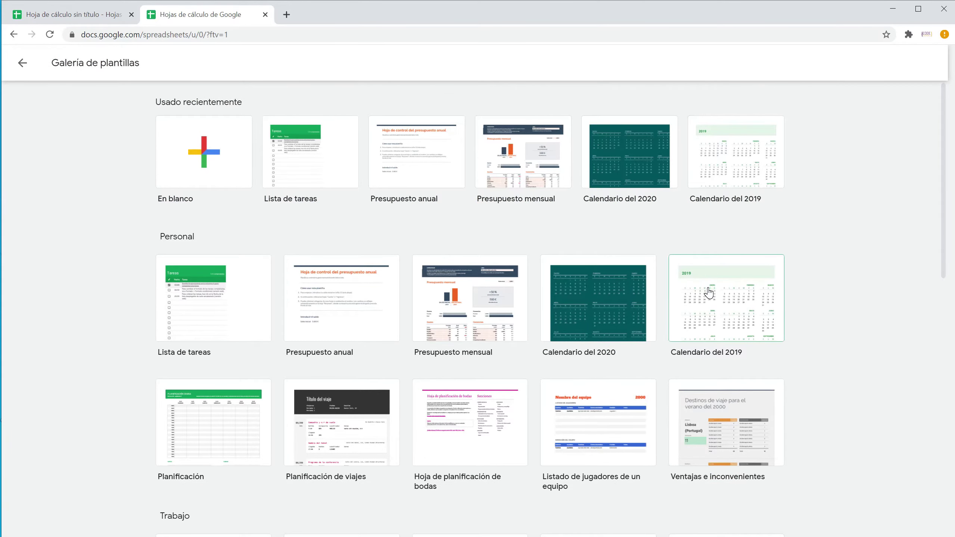
scroll(709, 293, down, 5)
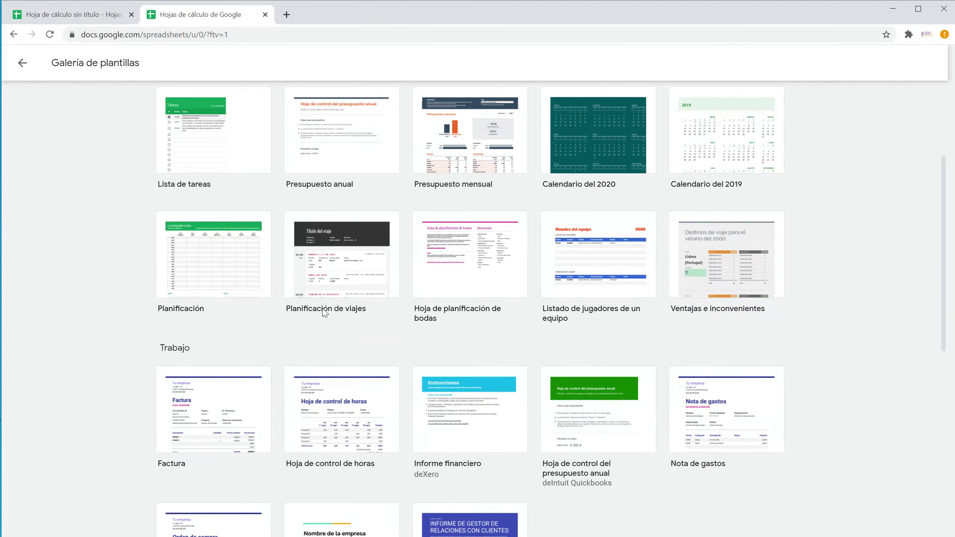
scroll(568, 376, down, 3)
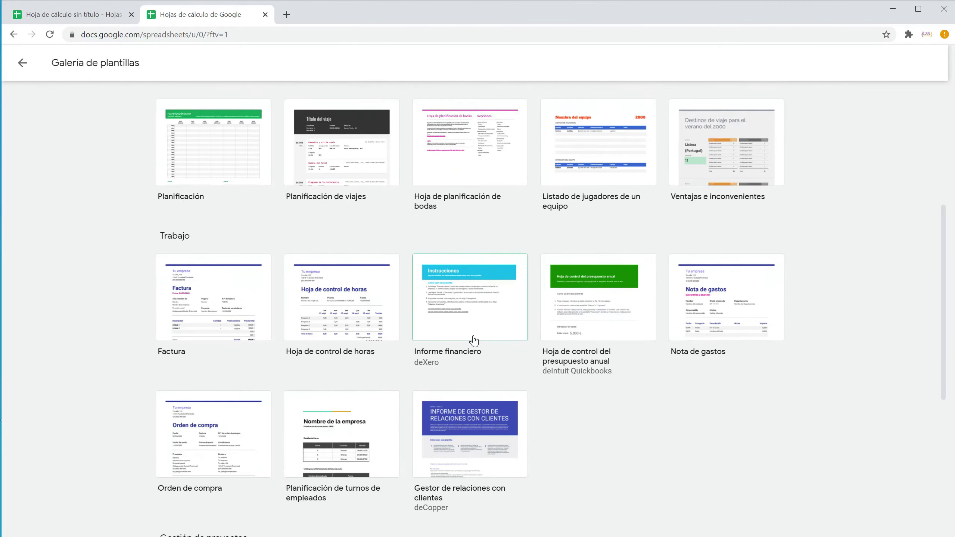
scroll(299, 428, down, 5)
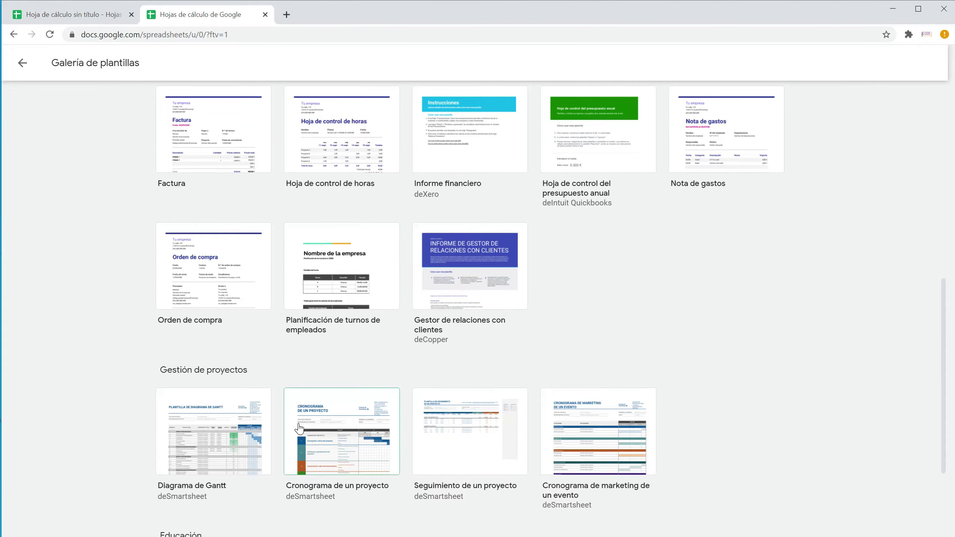
scroll(300, 428, down, 1)
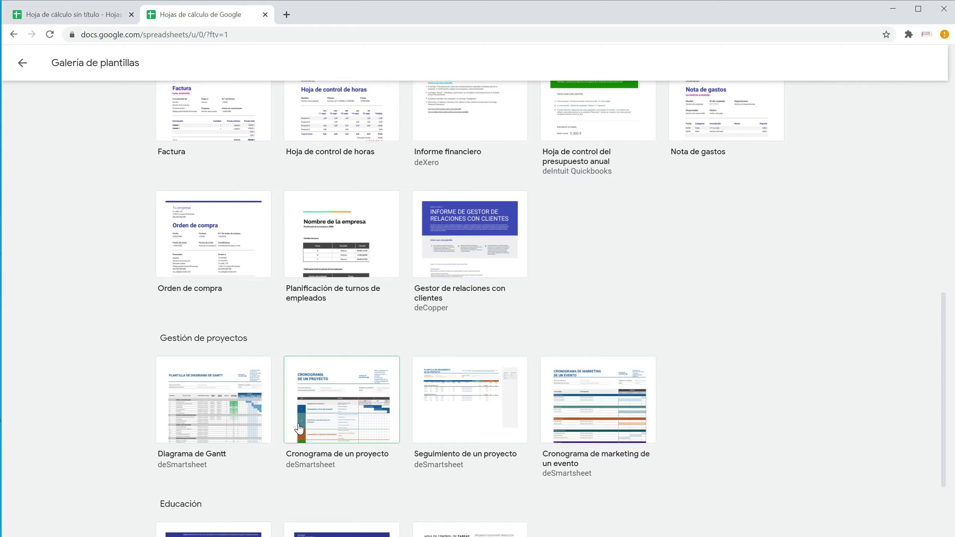
scroll(300, 428, up, 14)
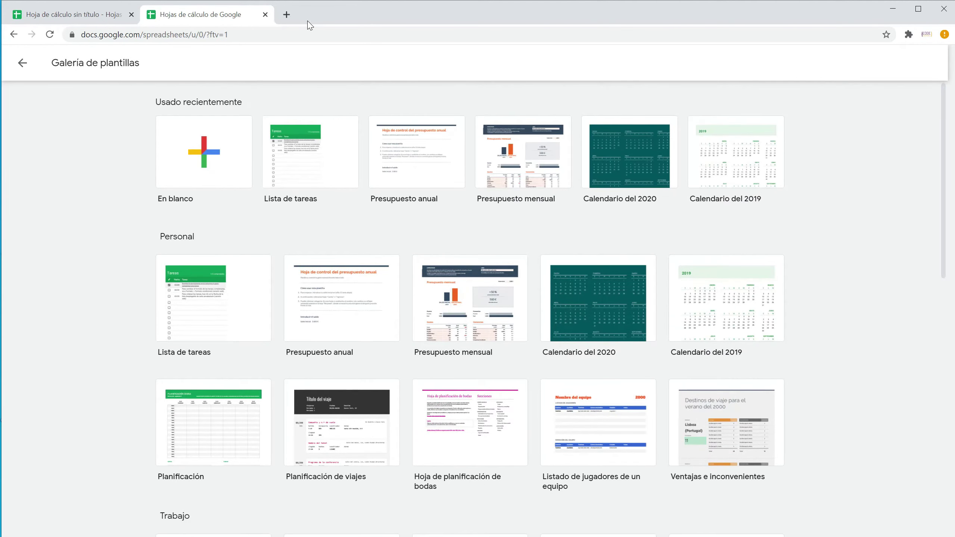
Create a blank spreadsheet from sheets.google.com in a new browser tab, and close that tab
click(286, 15)
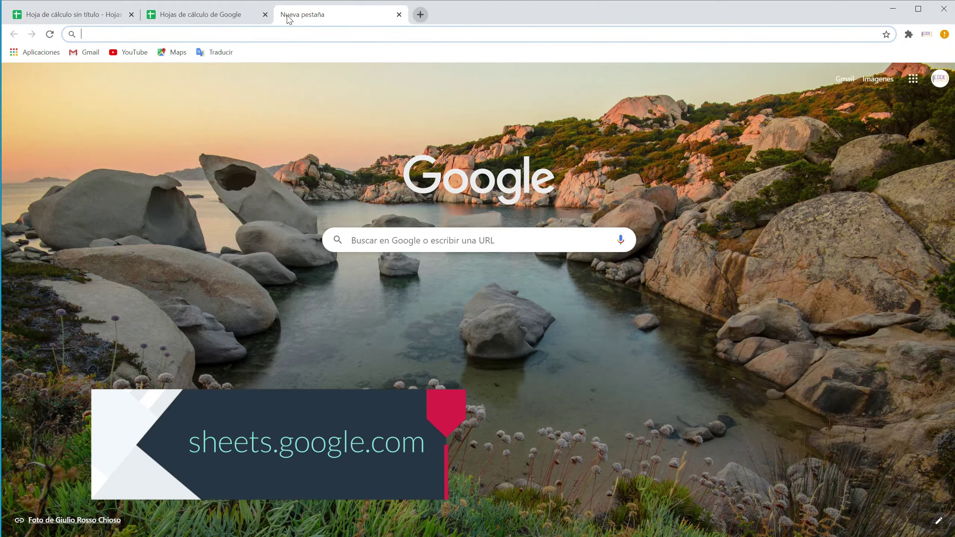
text(shh)
key(BackSpace)
text(eets.google.com)
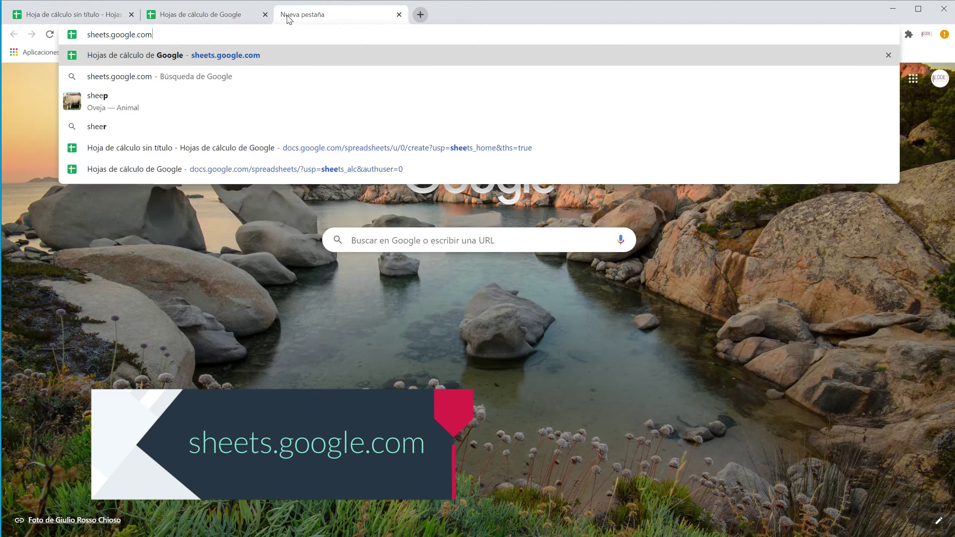
key(Return)
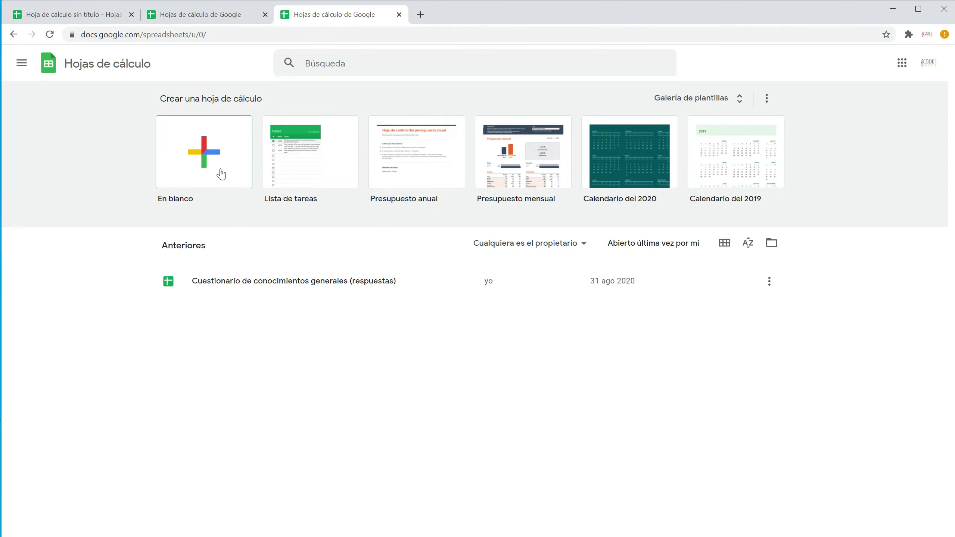
click(202, 163)
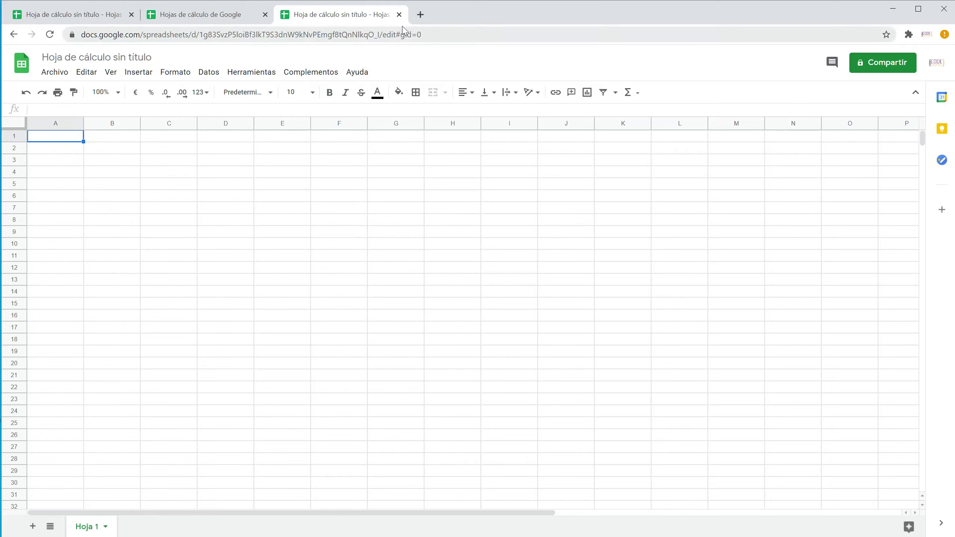
click(399, 15)
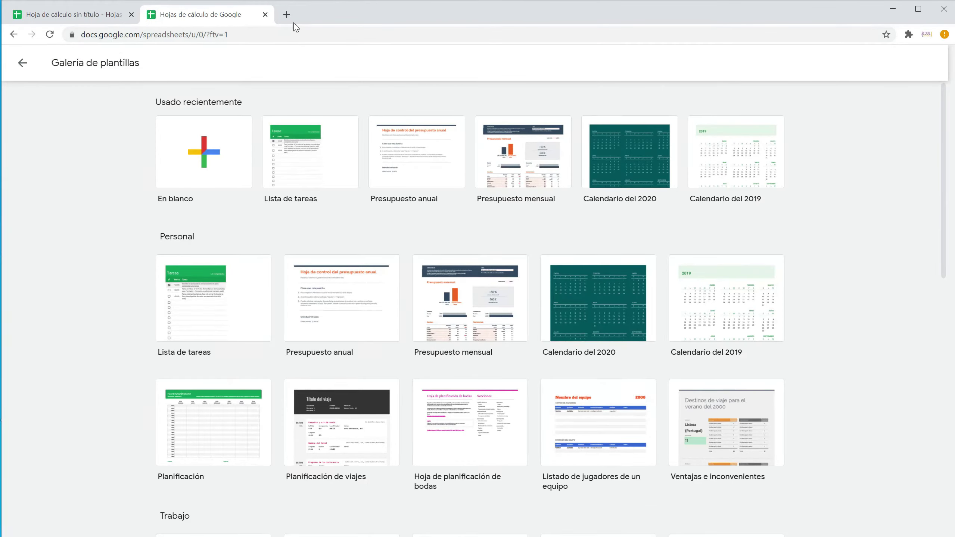
Create a blank spreadsheet directly in a new browser tab through the address sheets.new
click(286, 14)
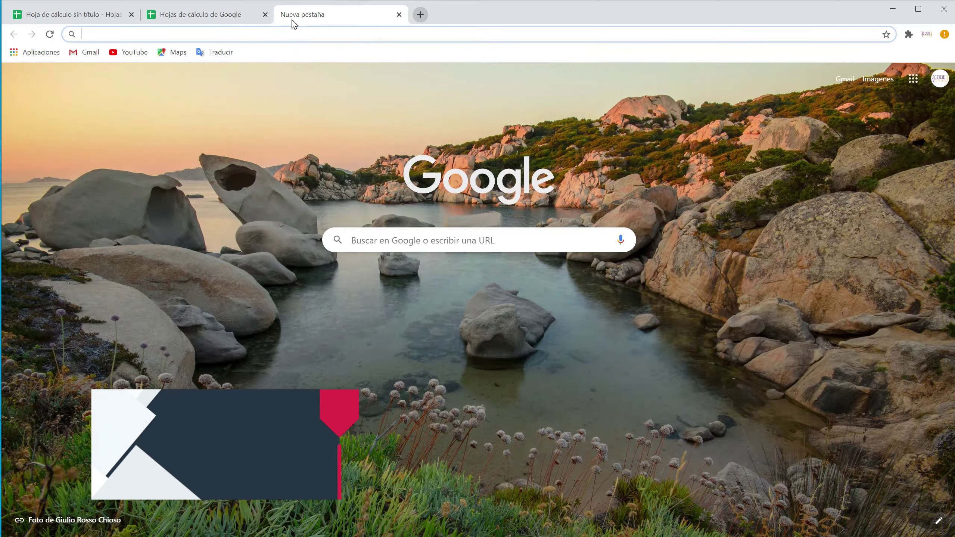
text(sheet)
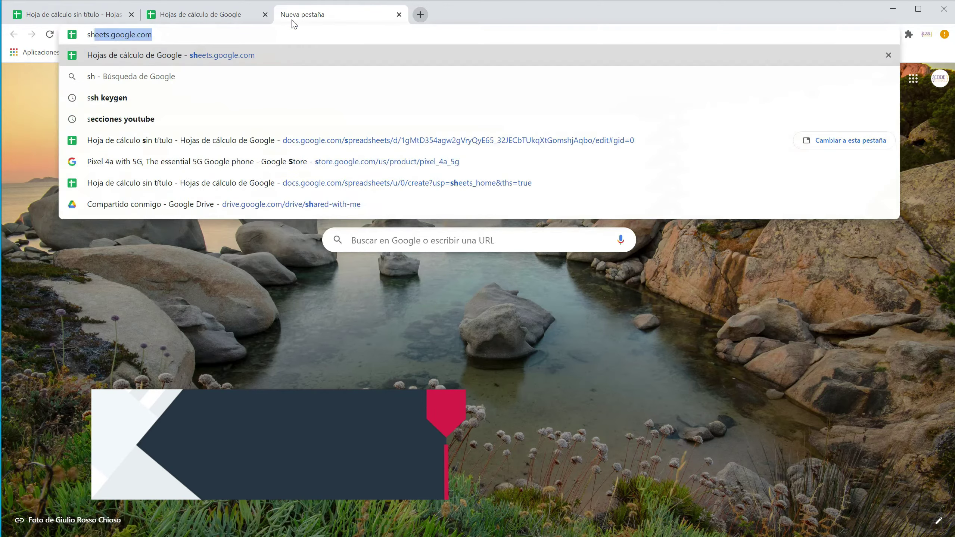
text(s.new)
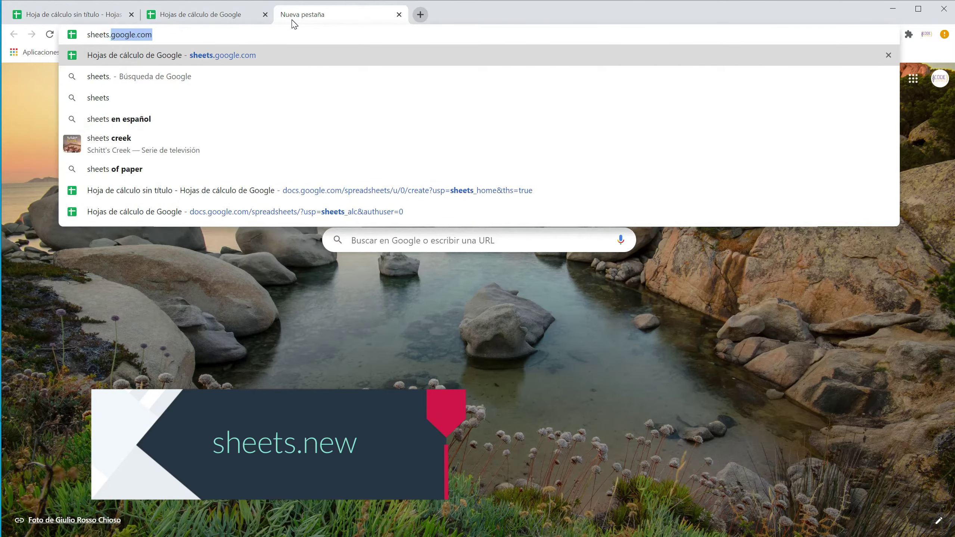
key(Return)
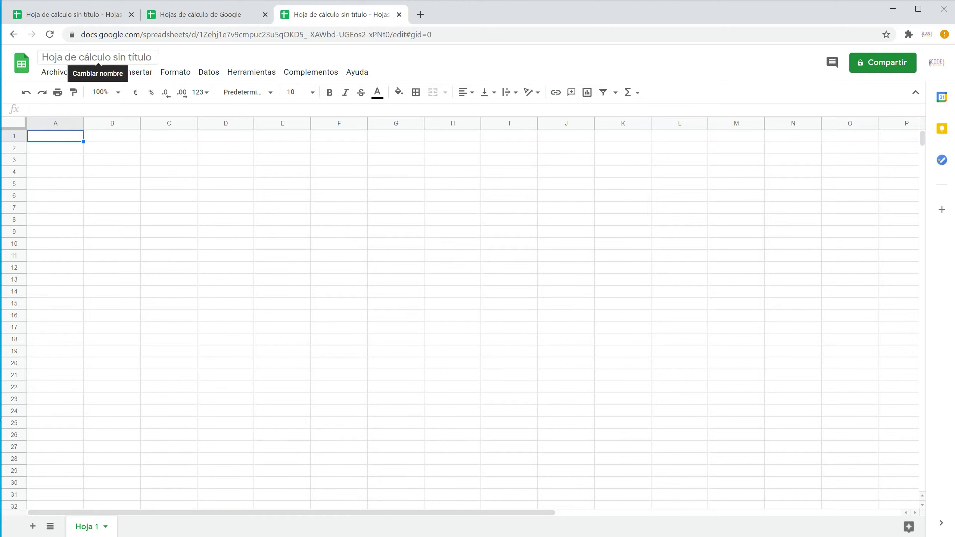
Rename the untitled spreadsheet as "Mi primer hoja de calculo"
click(99, 58)
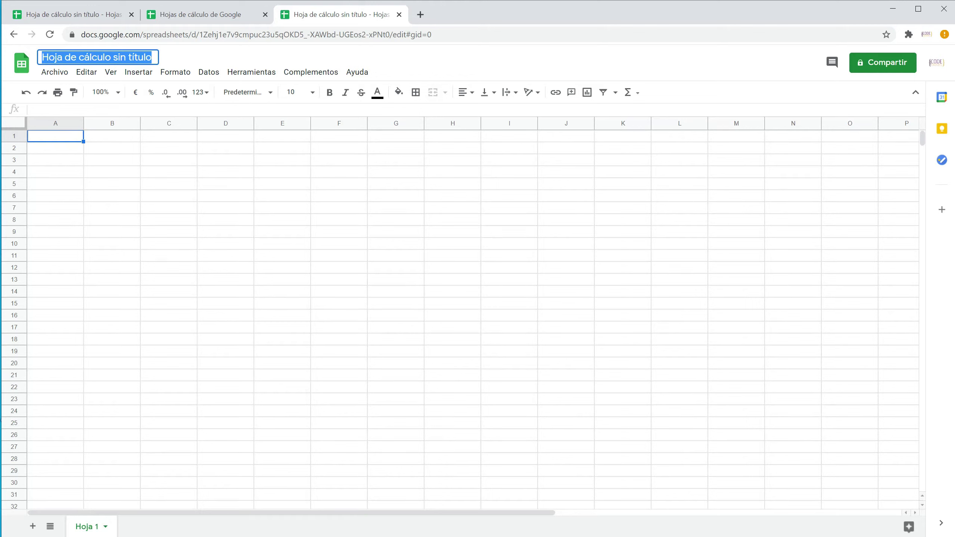
key(BackSpace)
text(Mi primer hoja de calculo)
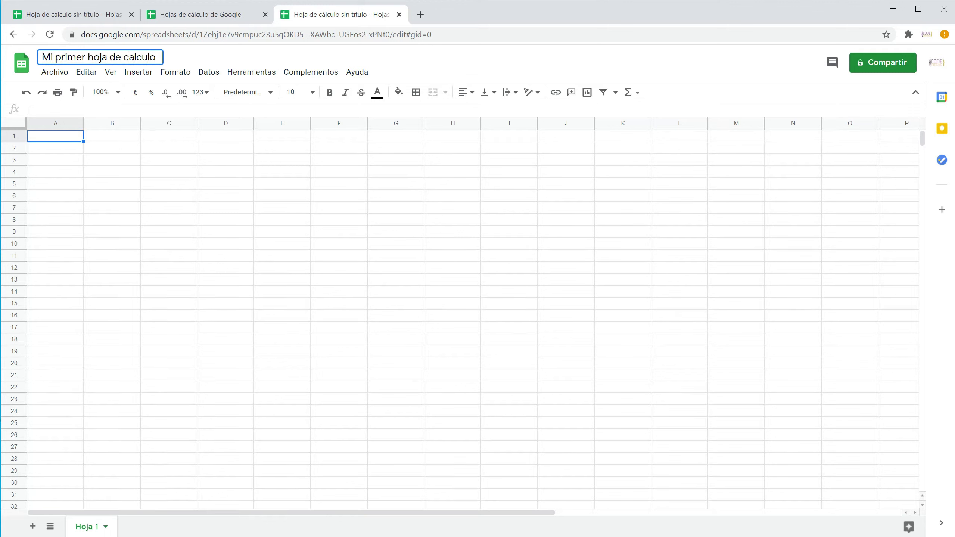
key(Return)
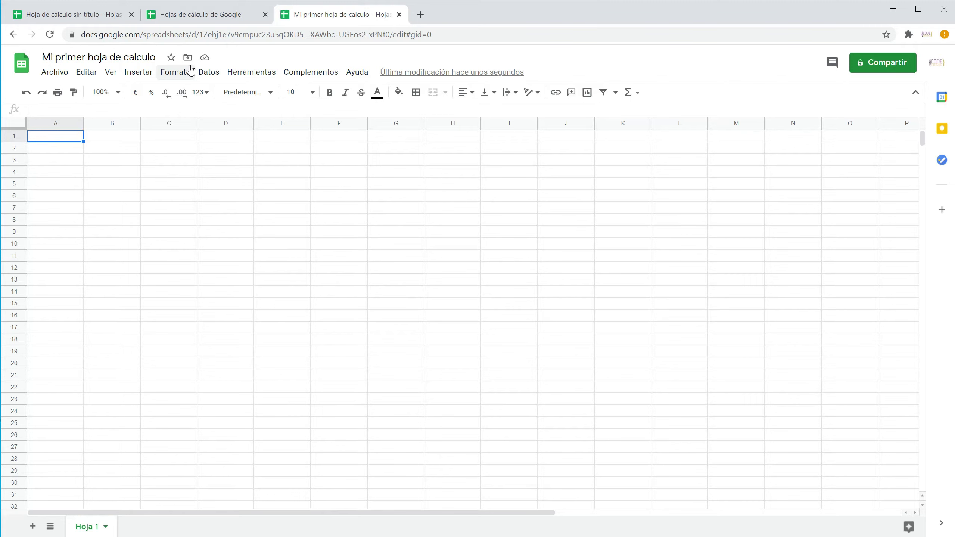
click(132, 212)
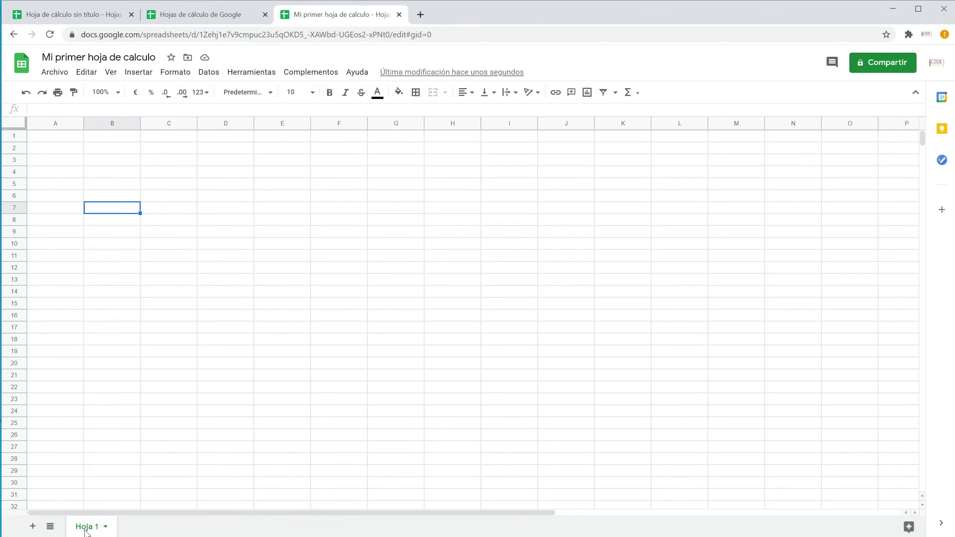
Rename the sheet Hoja 1 as "Datos"
click(105, 527)
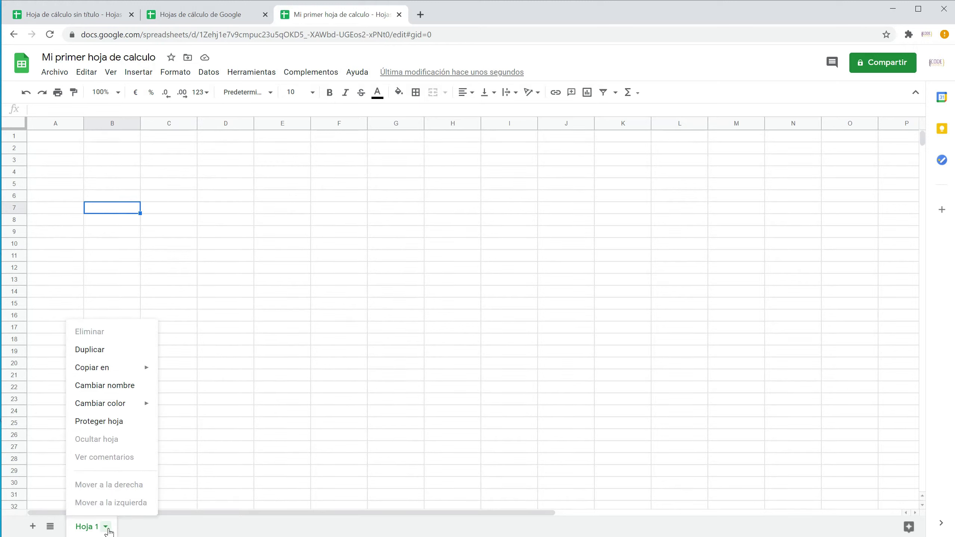
click(121, 389)
text(Datos)
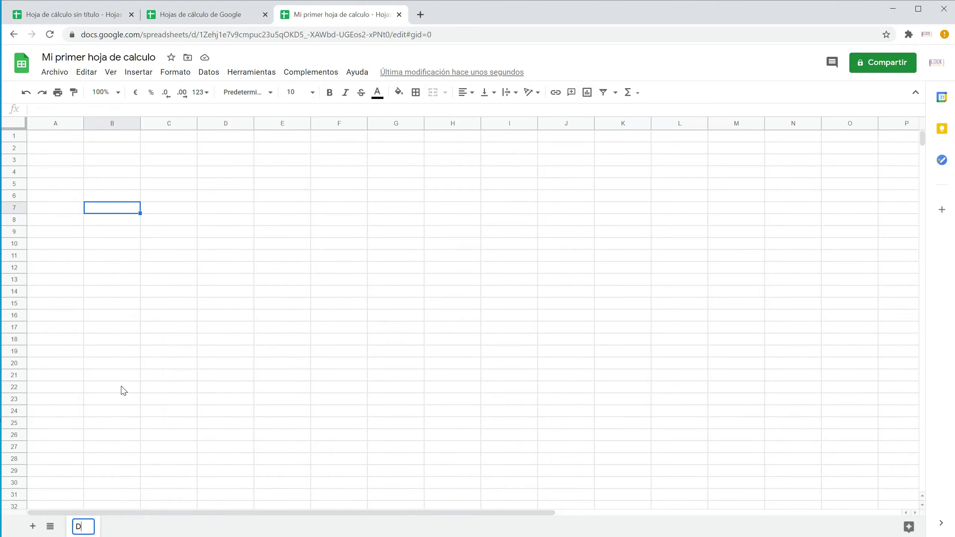
key(Return)
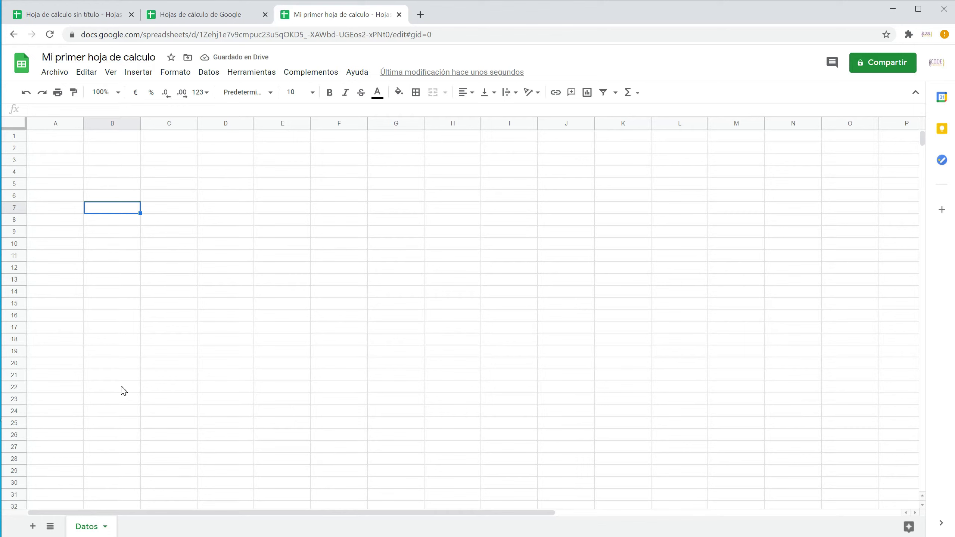
Add a second sheet to the spreadsheet and name it "Gráfico"
click(33, 526)
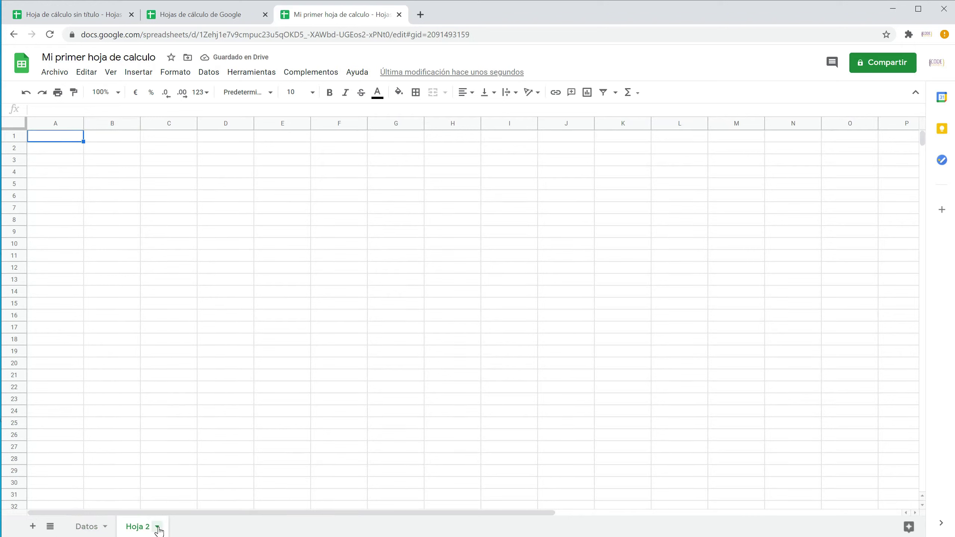
click(158, 527)
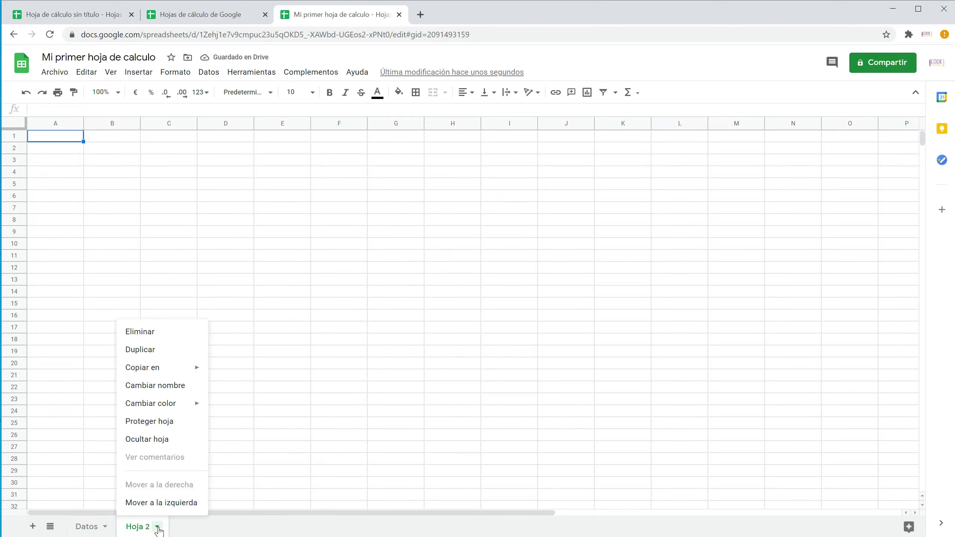
click(167, 387)
text(Gr)
key(BackSpace)
key(BackSpace)
text(Grafico)
key(Left)
key(Left)
key(Left)
key(BackSpace)
key(BackSpace)
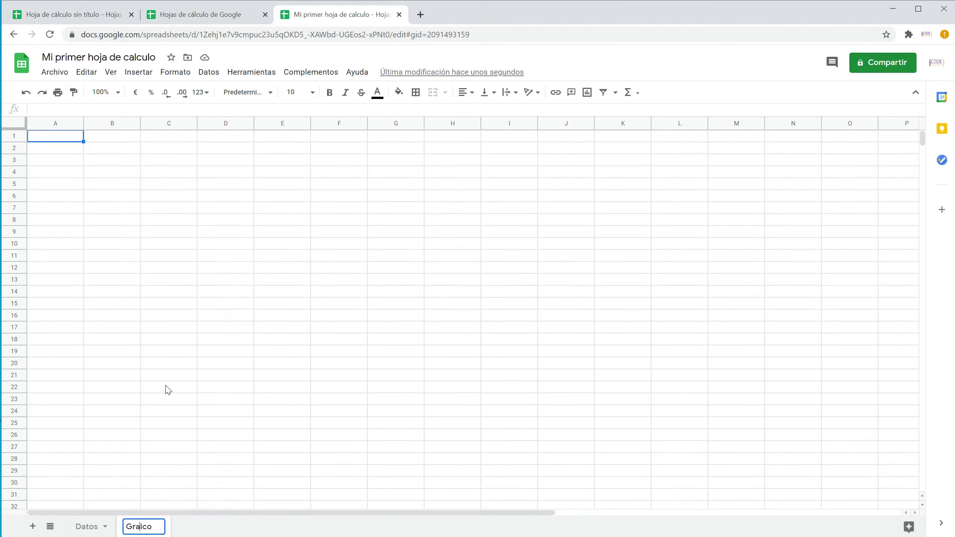
text({a)
key(BackSpace)
key(BackSpace)
text(áf)
key(Return)
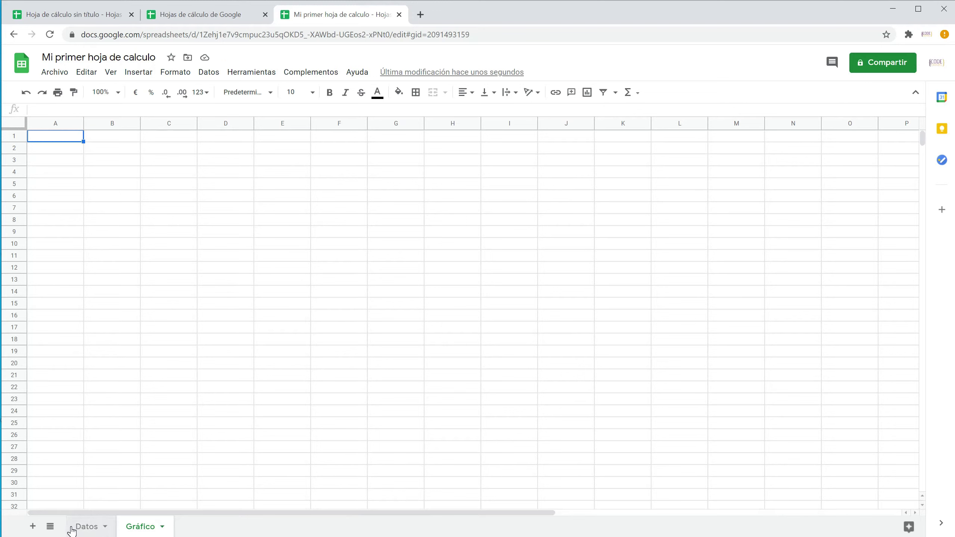
Return to the Datos sheet, look across its columns up to the last one, and select cell A1
click(85, 526)
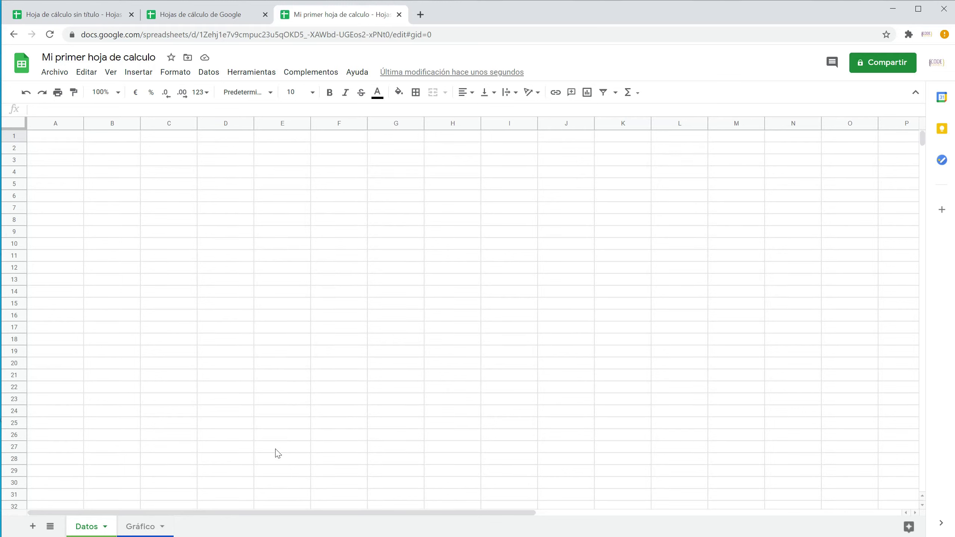
drag(281, 513, 707, 503)
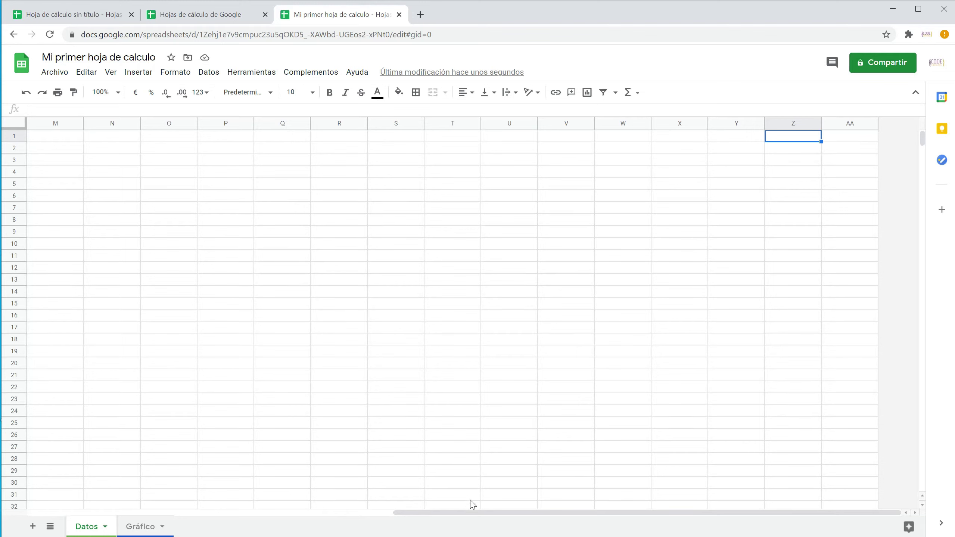
drag(477, 515, 76, 524)
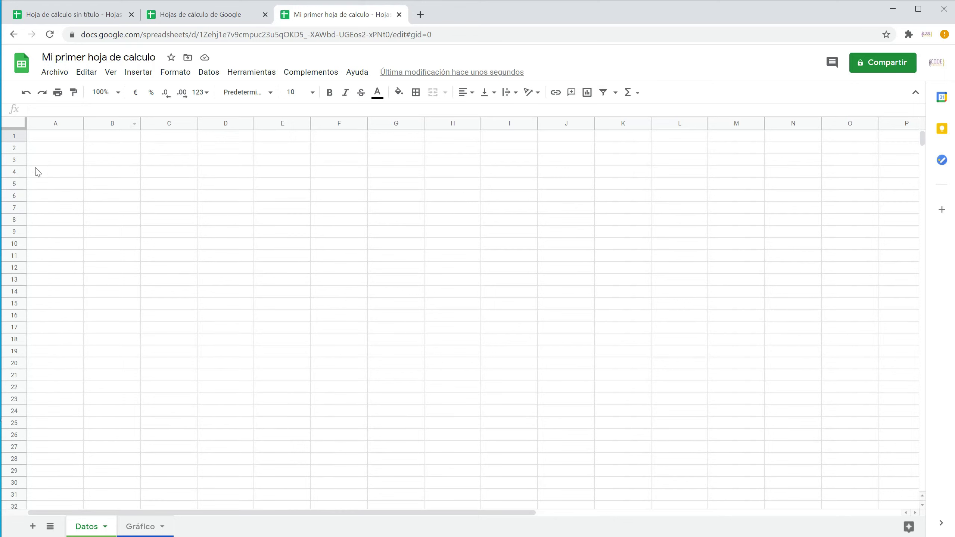
click(99, 175)
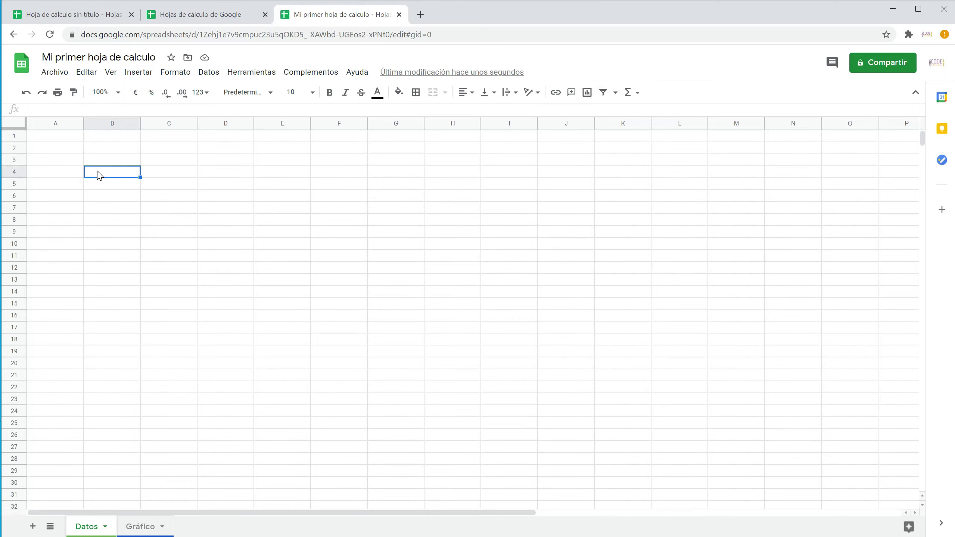
click(61, 136)
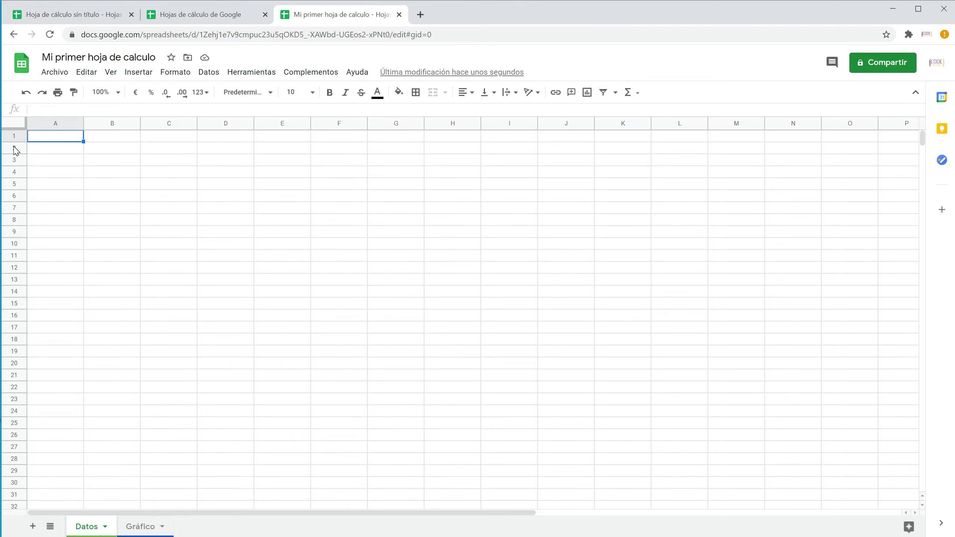
Enter the column headers "Nombre" in cell A1 and "Calficación" in cell B1 of the Datos sheet
text(Nombre)
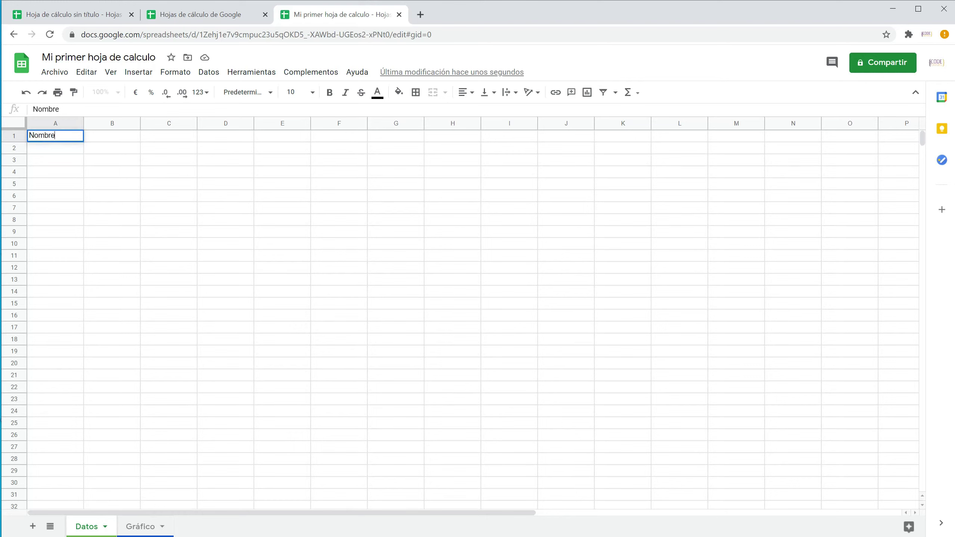
key(Tab)
text(Calficacion)
key(BackSpace)
key(BackSpace)
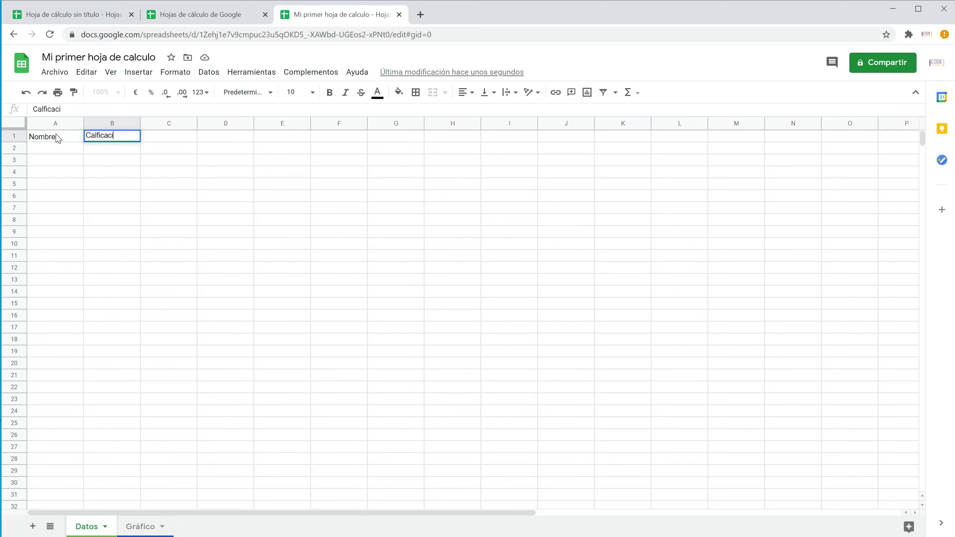
text(ón)
key(Return)
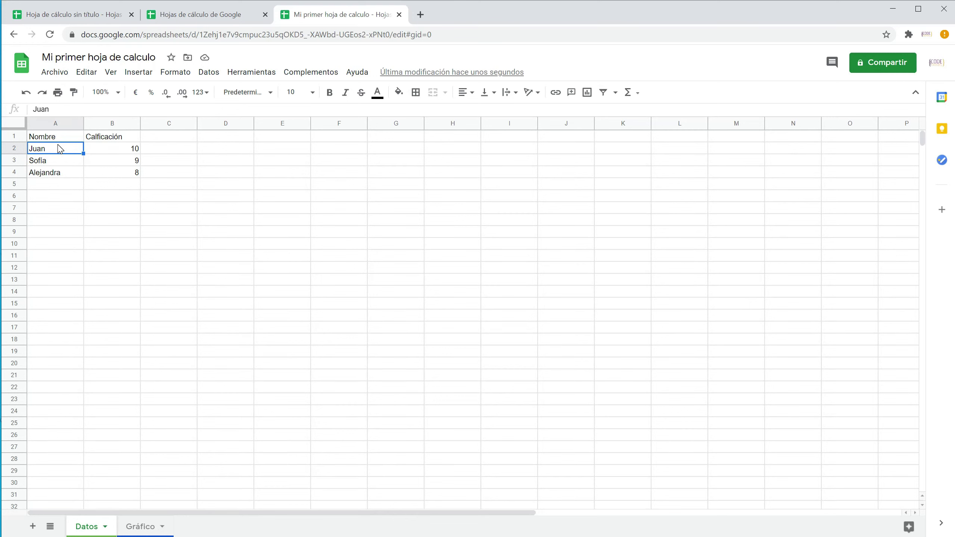
click(58, 137)
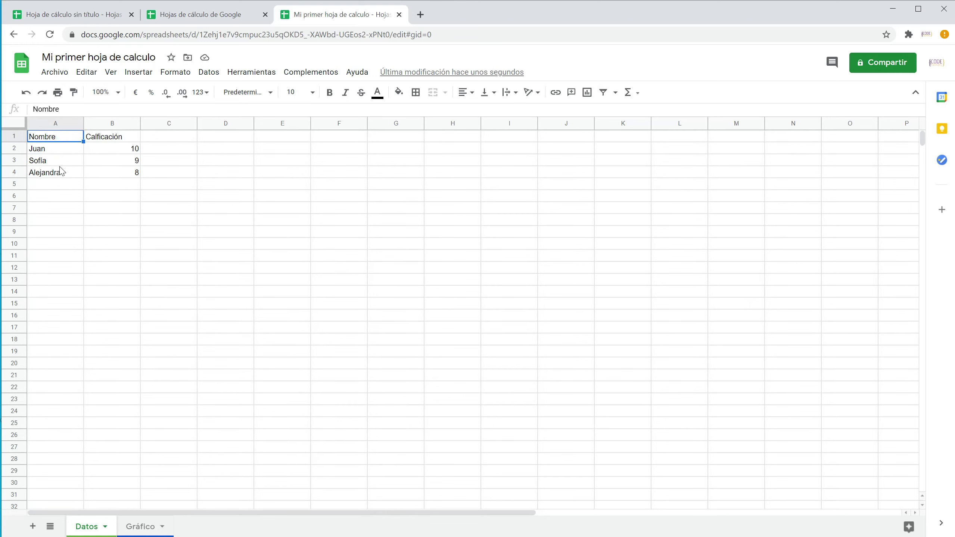
click(106, 173)
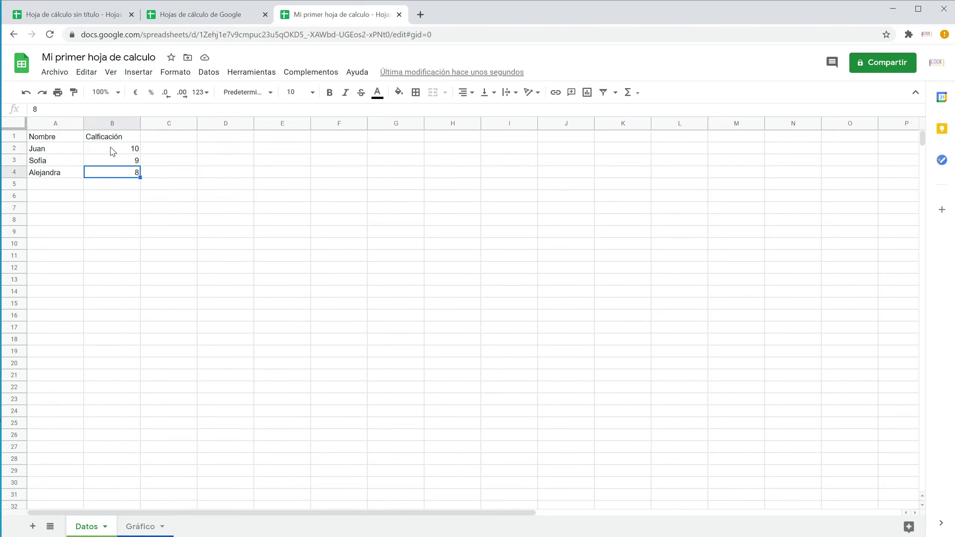
click(112, 150)
click(111, 160)
click(109, 174)
Calculate the average of the grades in B2:B4 in cell B5 with the formula =PROMEDIO(B2:B4)
click(114, 184)
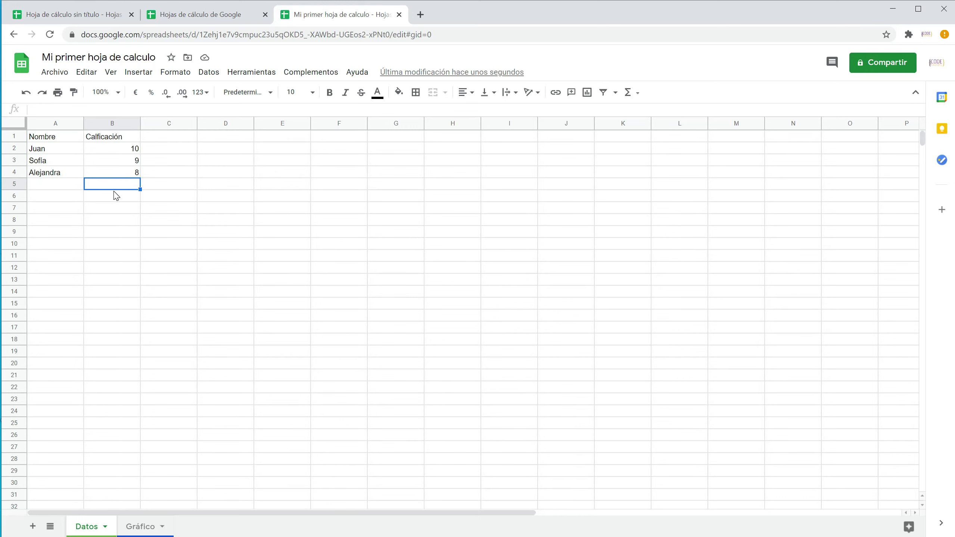
text(=pro)
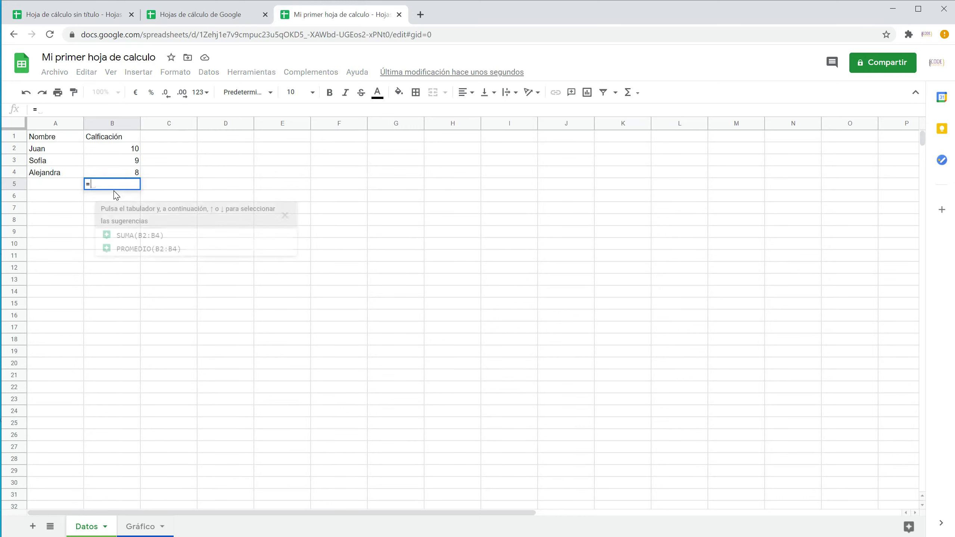
key(Down)
key(Down)
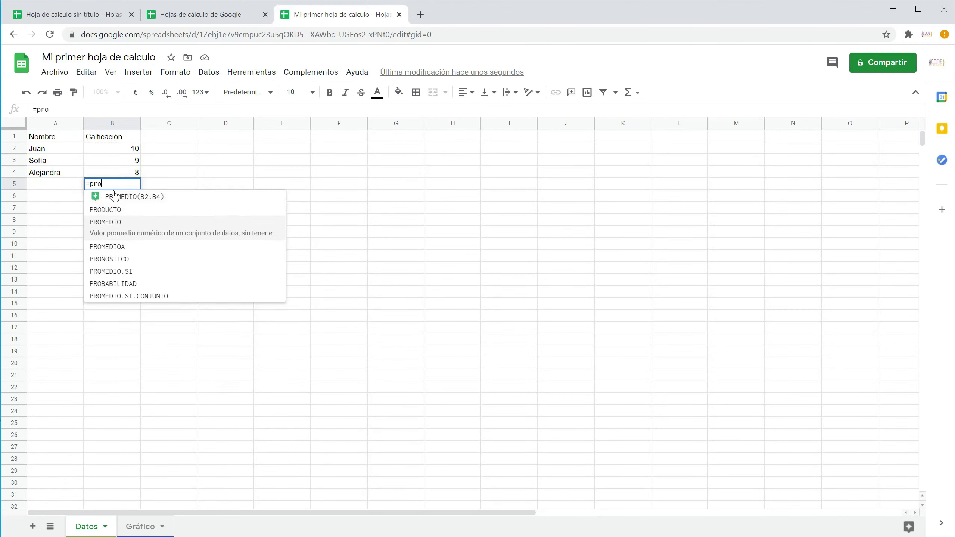
key(Tab)
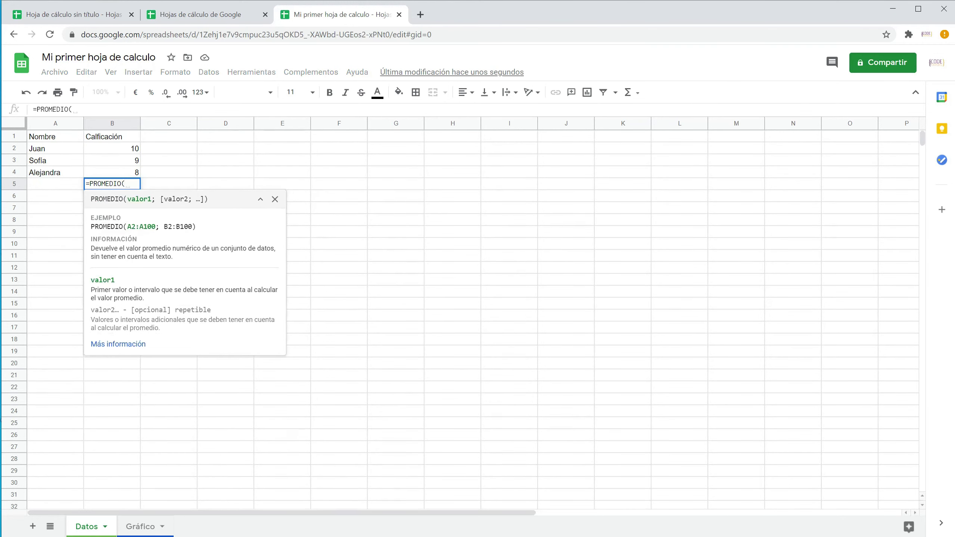
drag(119, 149, 120, 172)
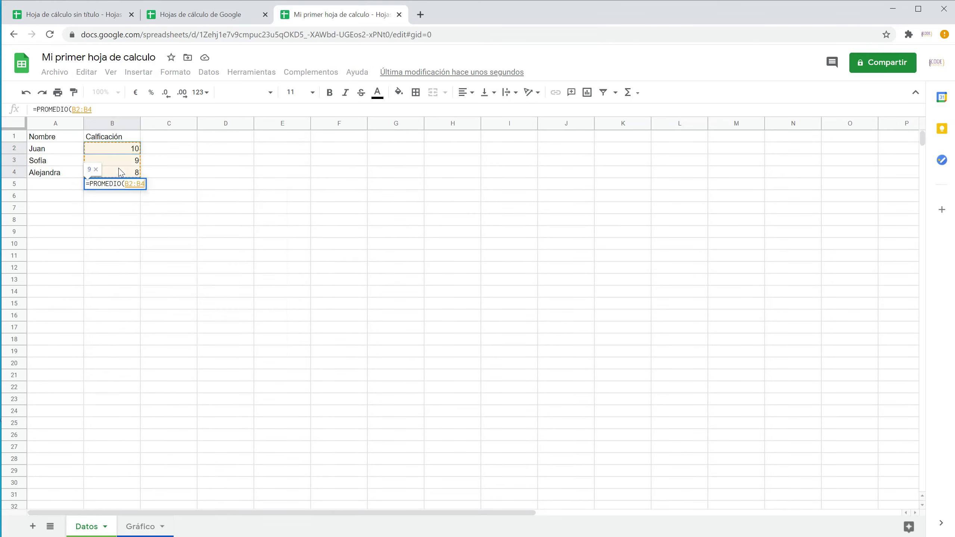
text())
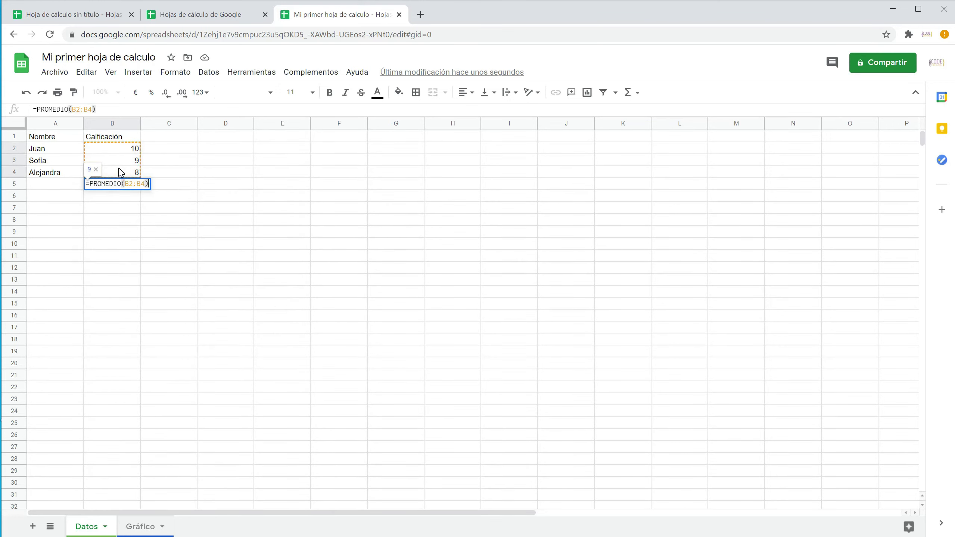
key(Return)
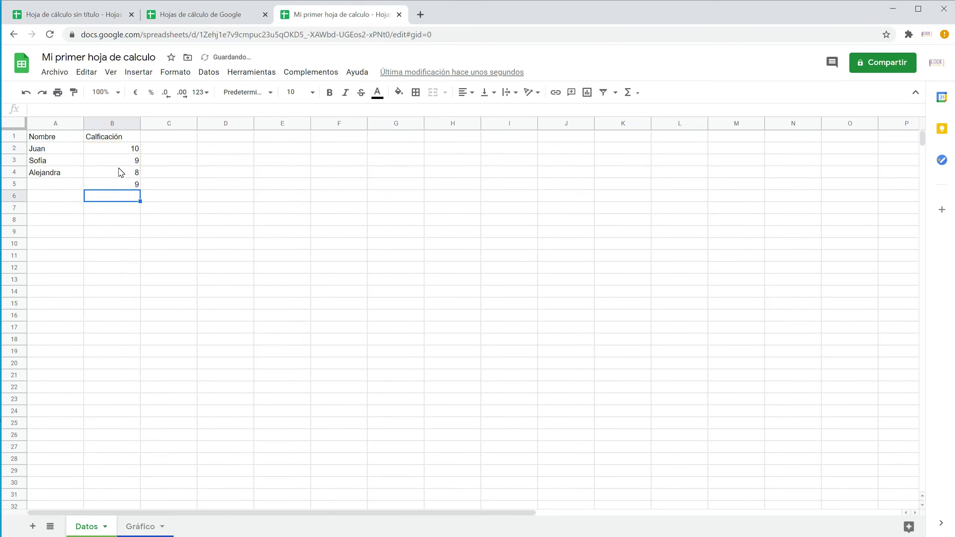
Label cell A5 as "Promedio" and review the average formula in cell B5
click(82, 184)
text(Promedio)
key(Return)
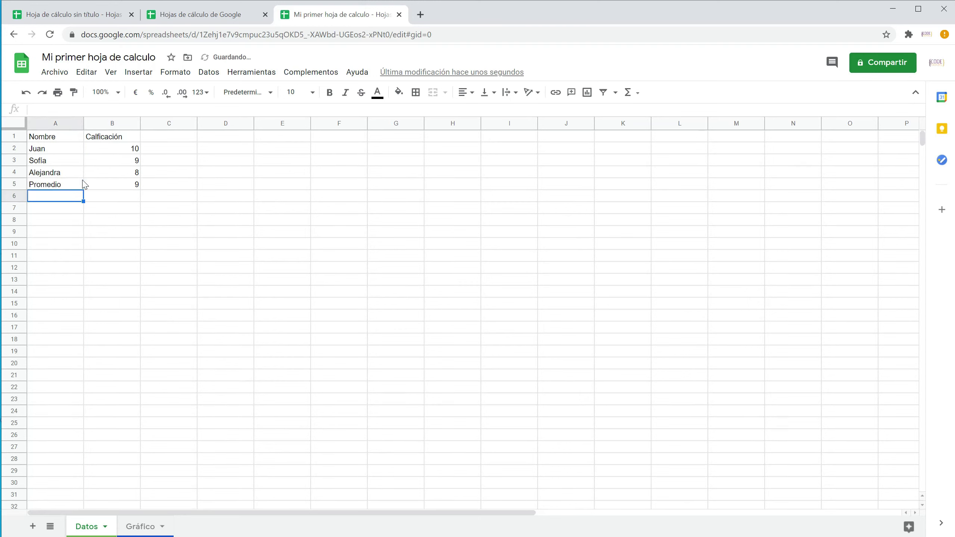
click(101, 188)
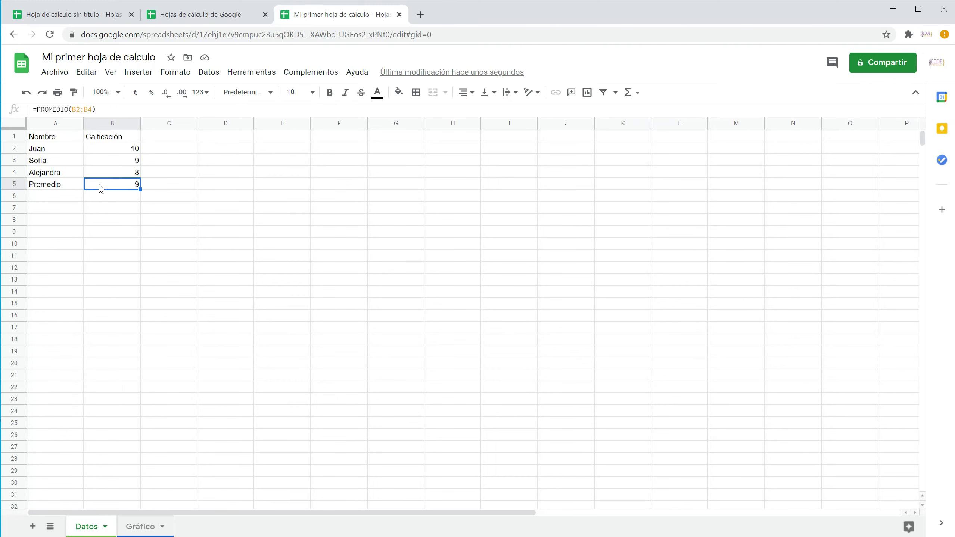
click(94, 199)
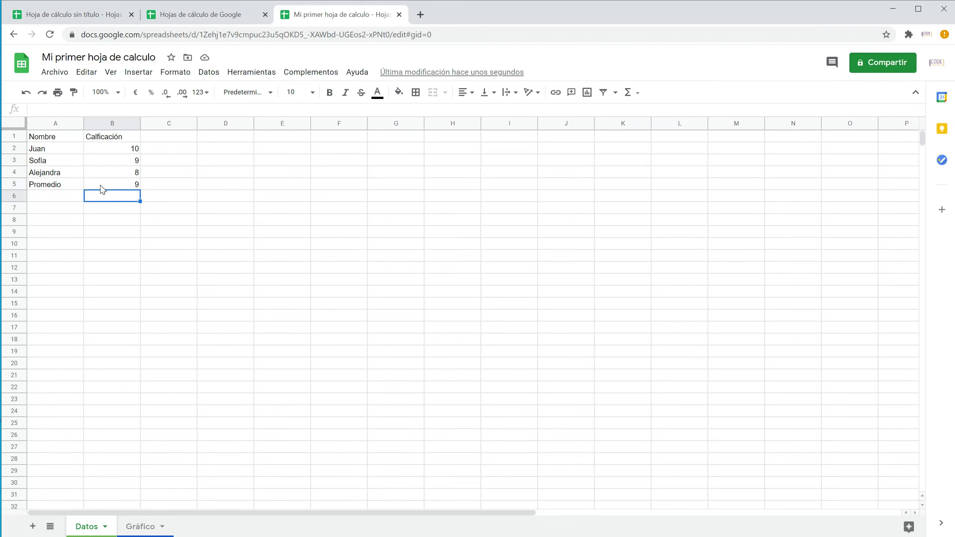
click(100, 185)
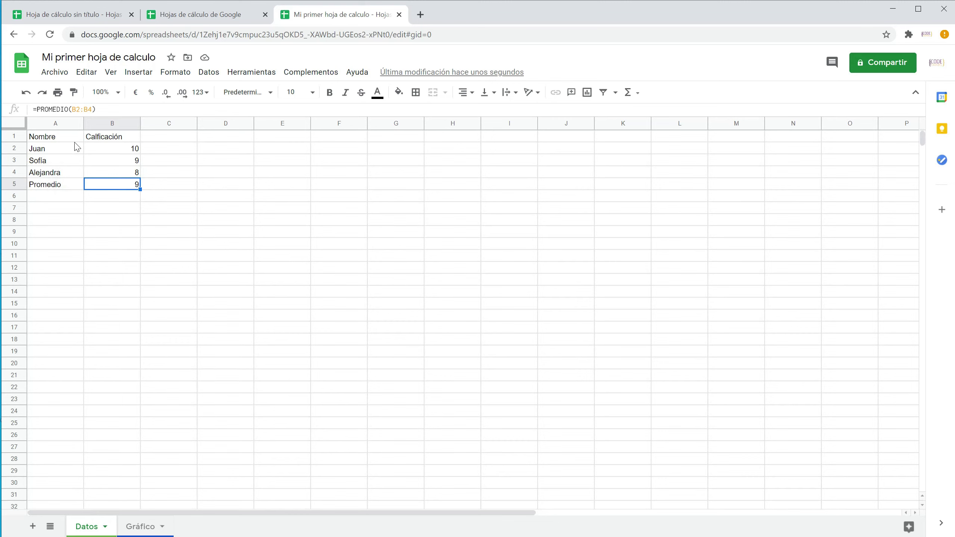
Format the header cells A1:B1 with bold white text on a dark teal fill
click(63, 162)
drag(56, 138, 110, 140)
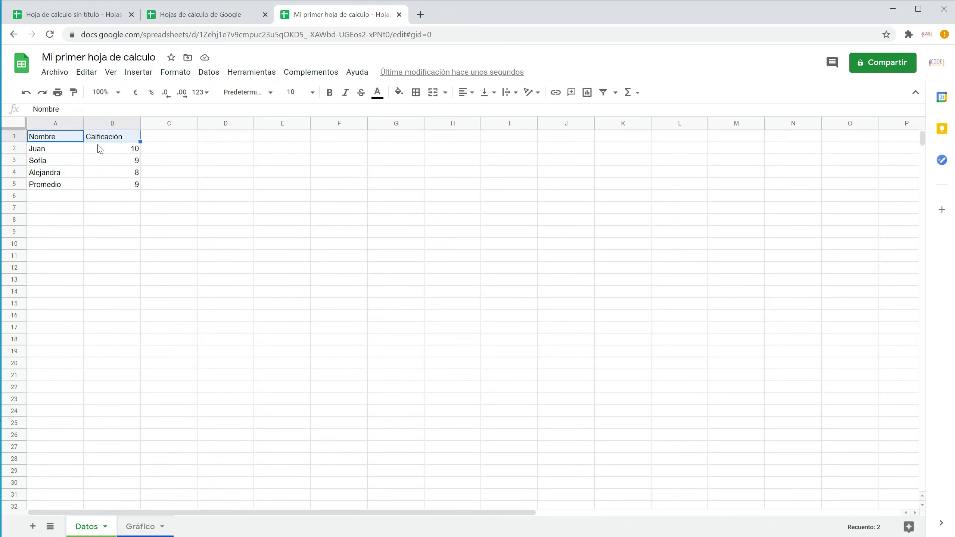
click(328, 92)
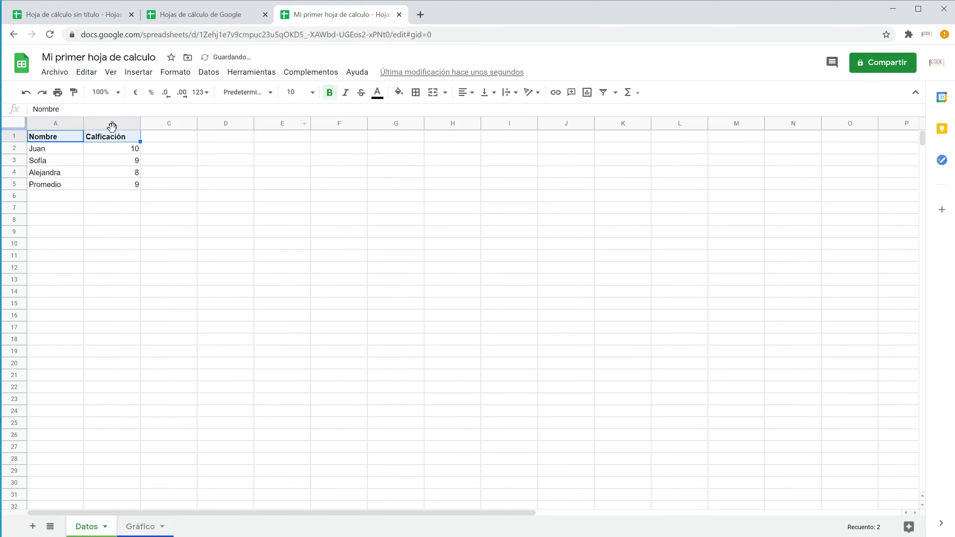
click(402, 96)
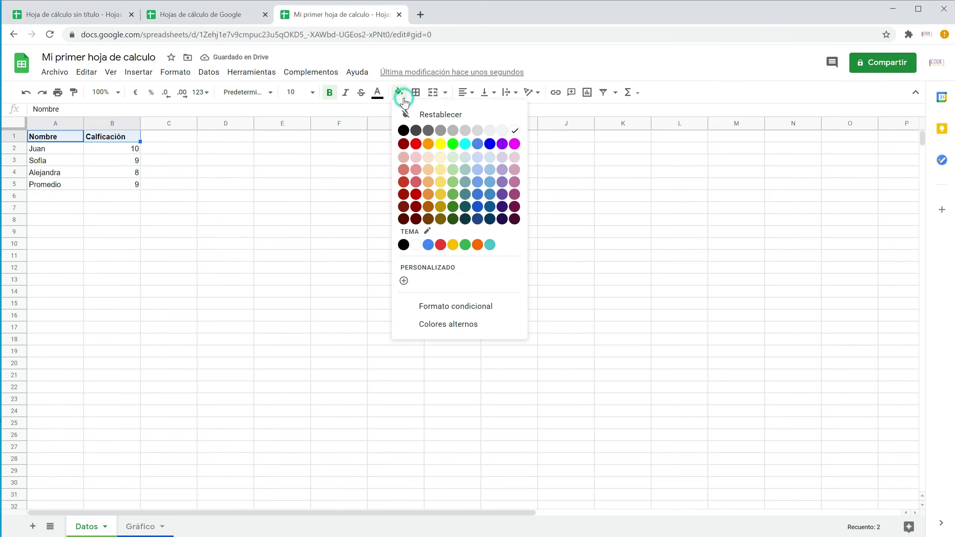
click(465, 195)
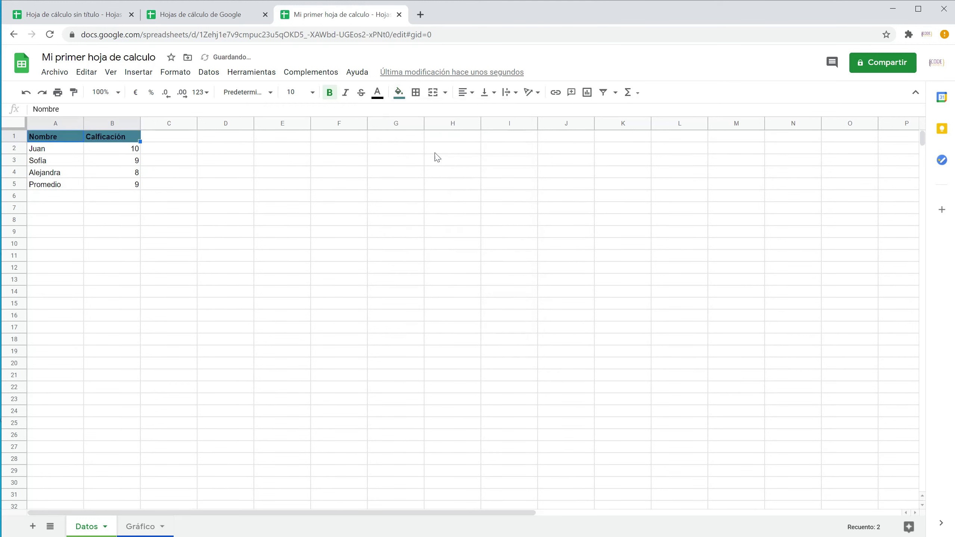
click(378, 95)
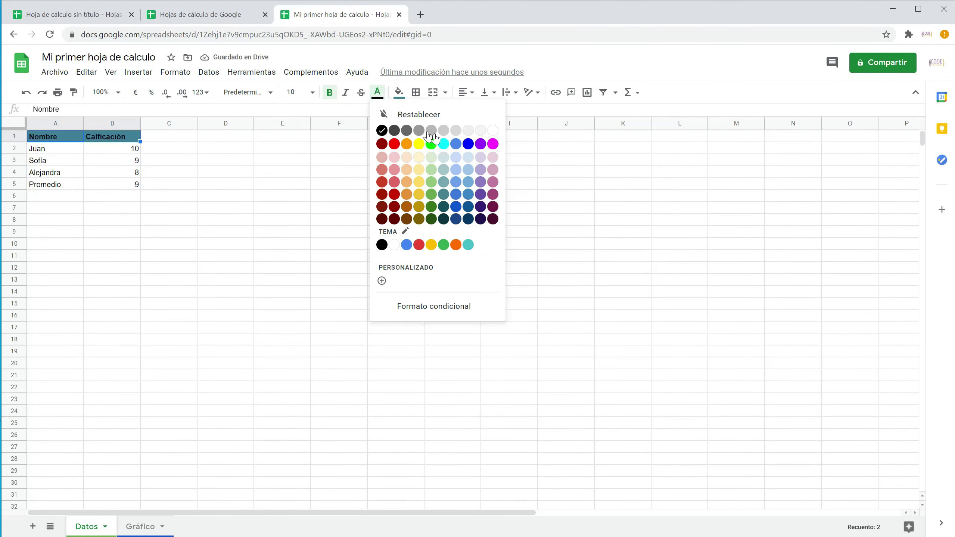
click(492, 130)
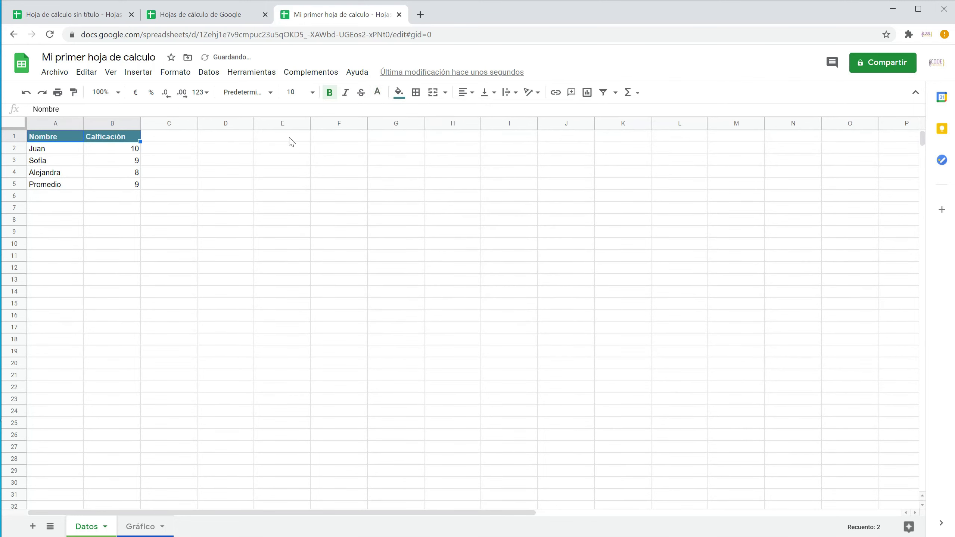
Apply borders to all cells of the grade table A1:B5
click(67, 152)
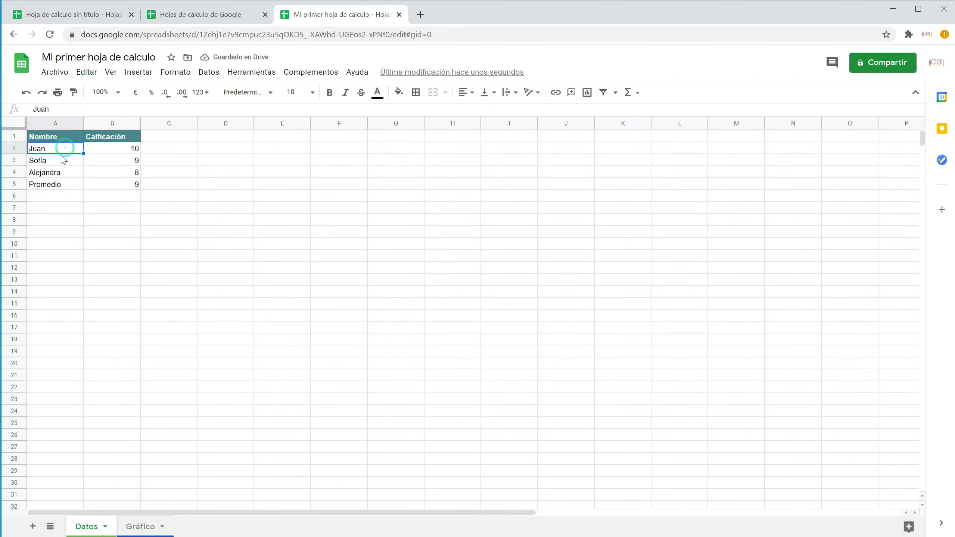
click(66, 172)
drag(62, 142, 146, 183)
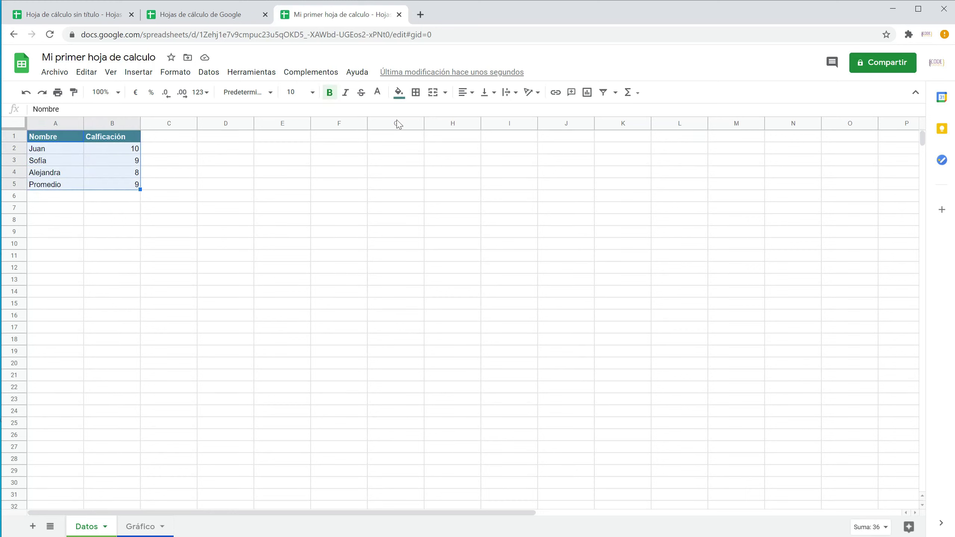
click(416, 93)
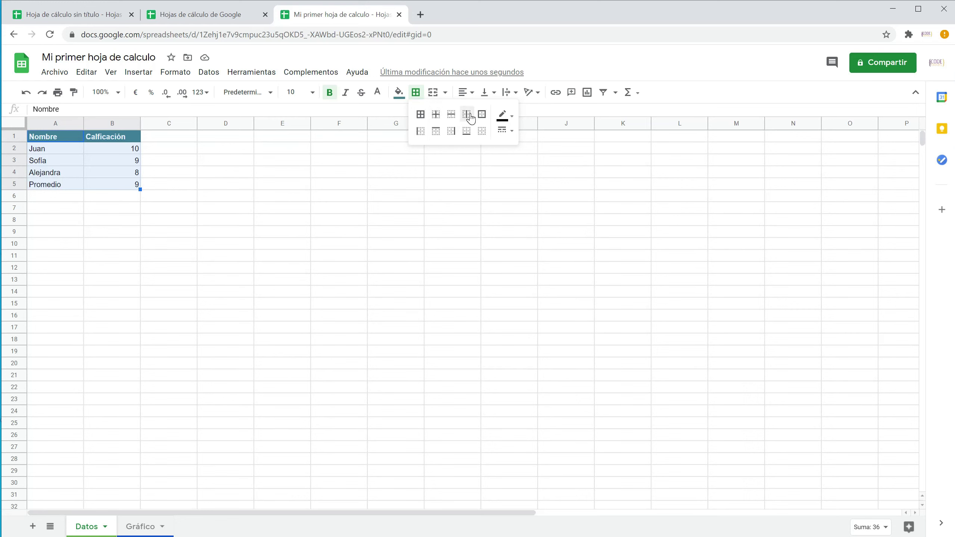
click(421, 120)
click(112, 201)
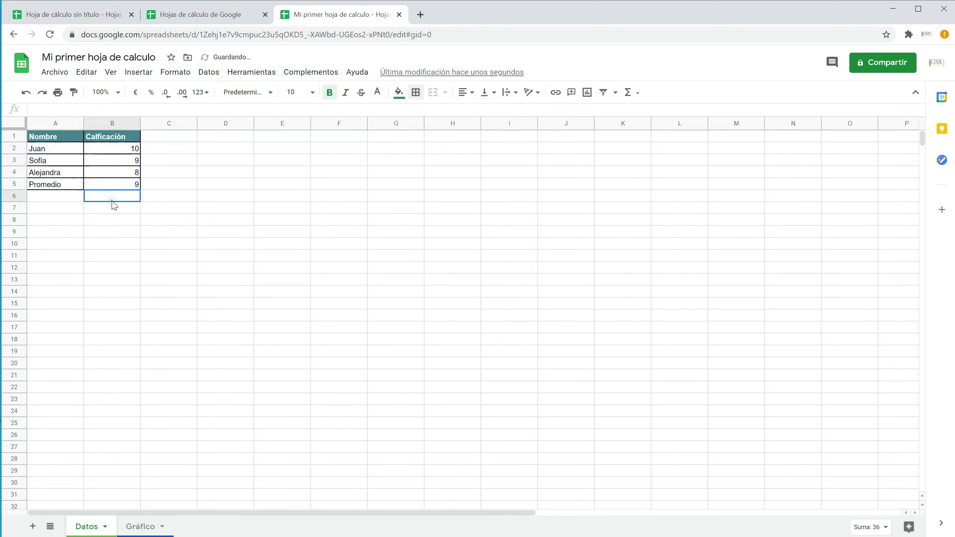
Format the Promedio row A5:B5 with bold italic text and a light blue fill
drag(56, 186, 121, 187)
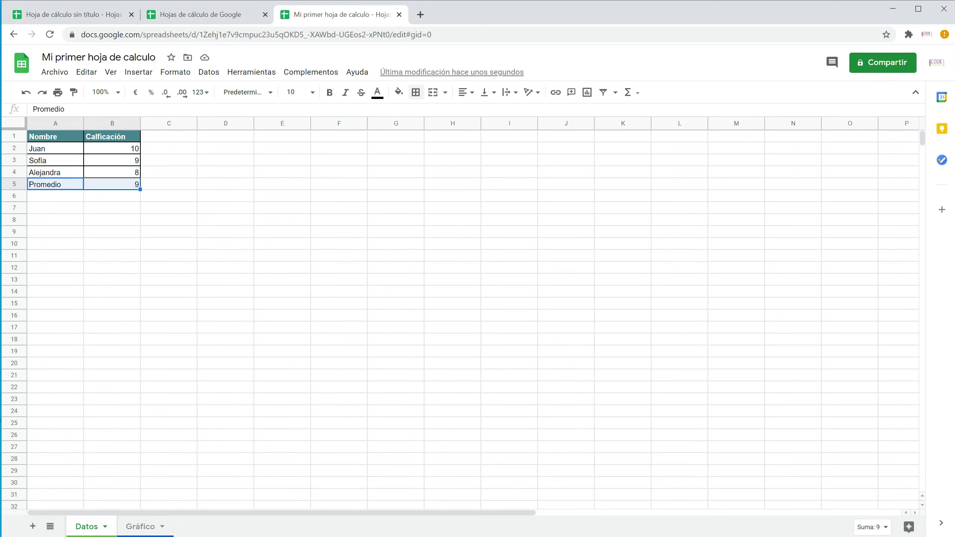
click(330, 95)
click(346, 94)
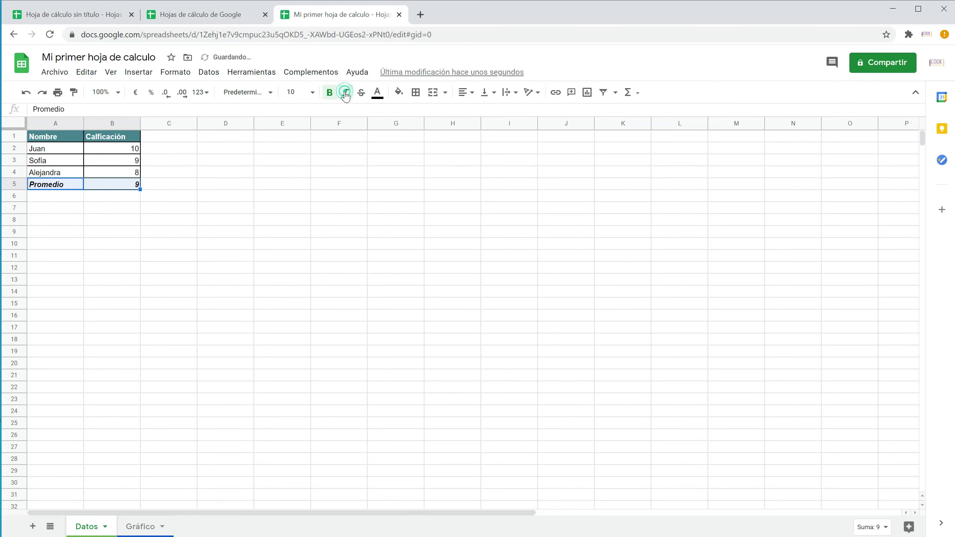
click(397, 99)
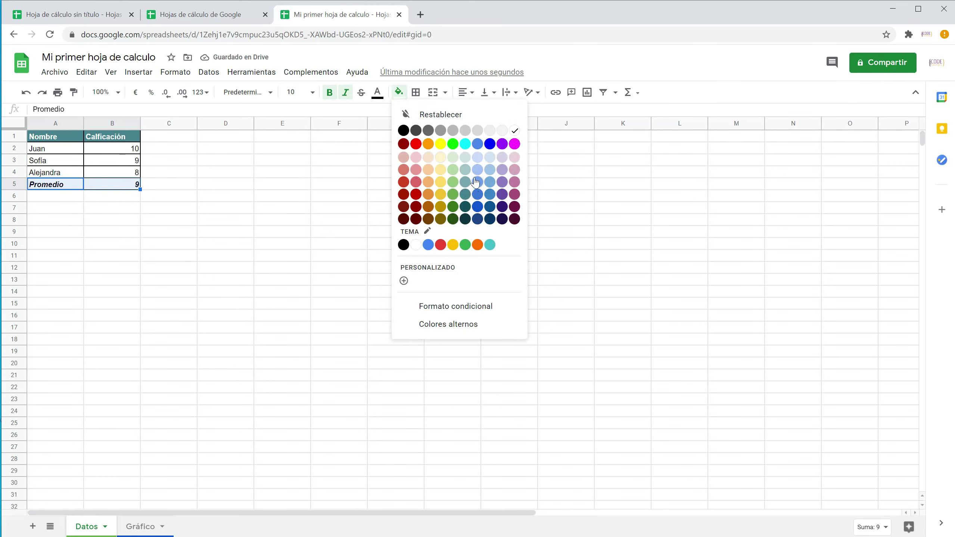
click(478, 157)
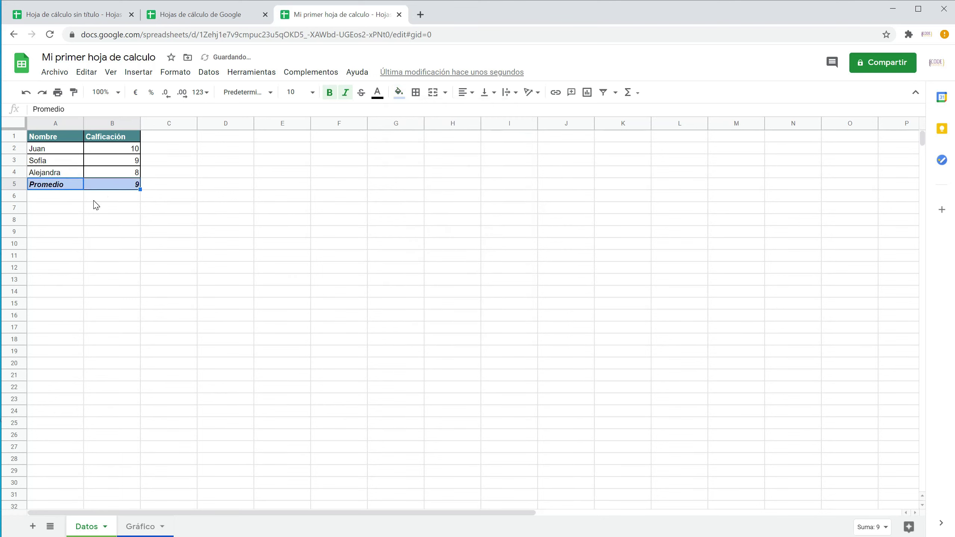
click(64, 206)
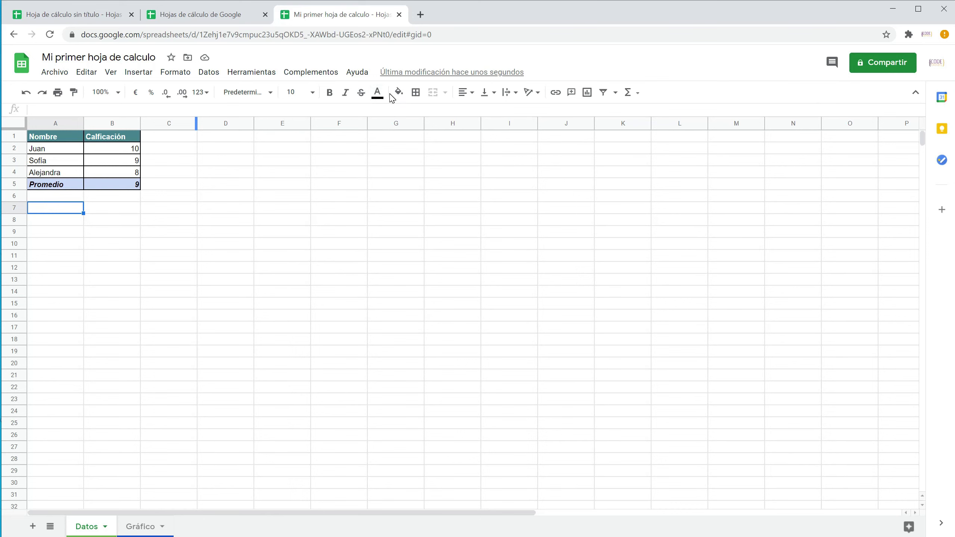
click(472, 94)
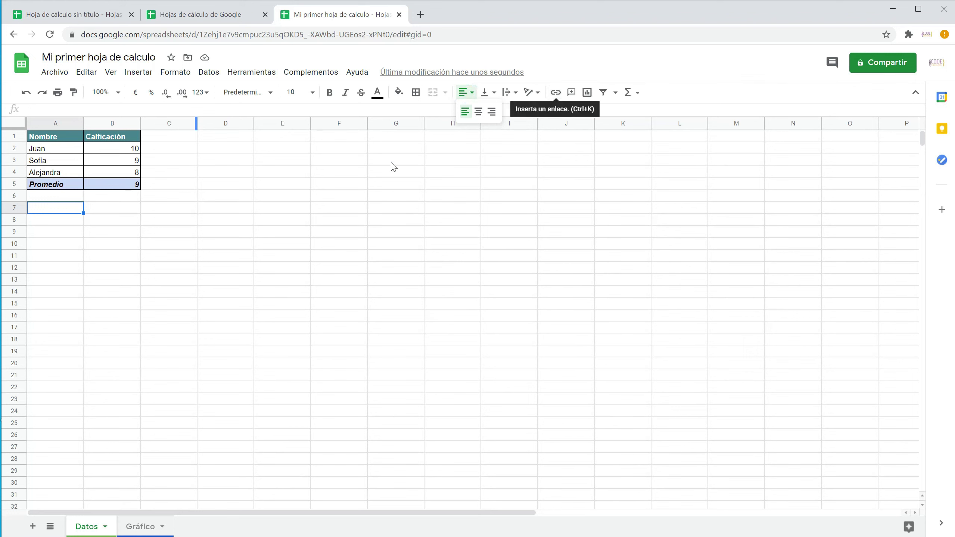
click(74, 195)
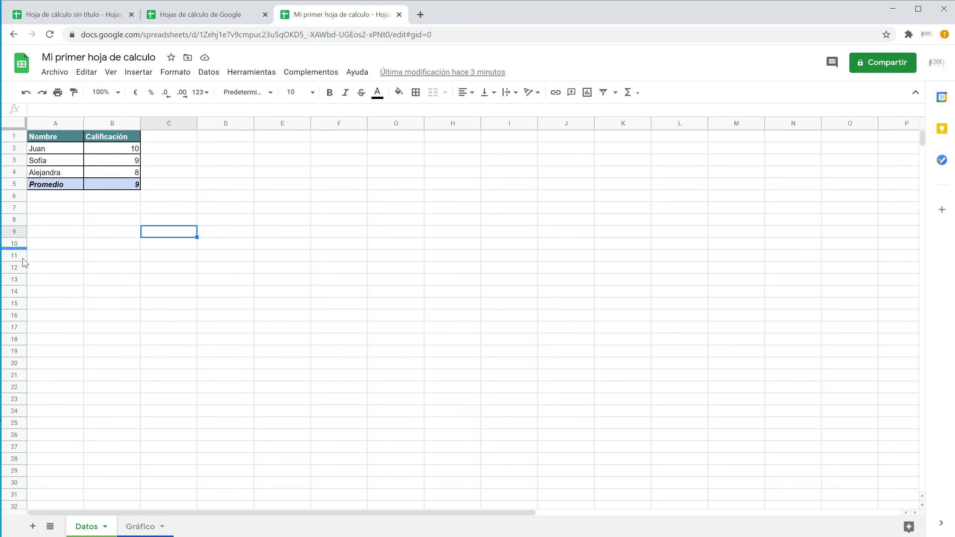
Write the cell references as text in their own cells: "D7" in cell D7 and "E10" in cell E10
click(204, 211)
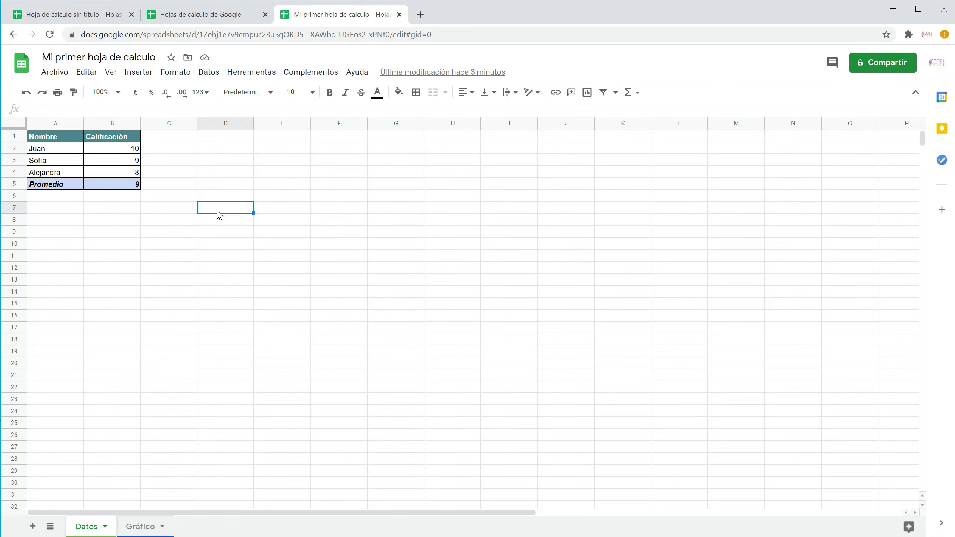
text(D7)
click(294, 246)
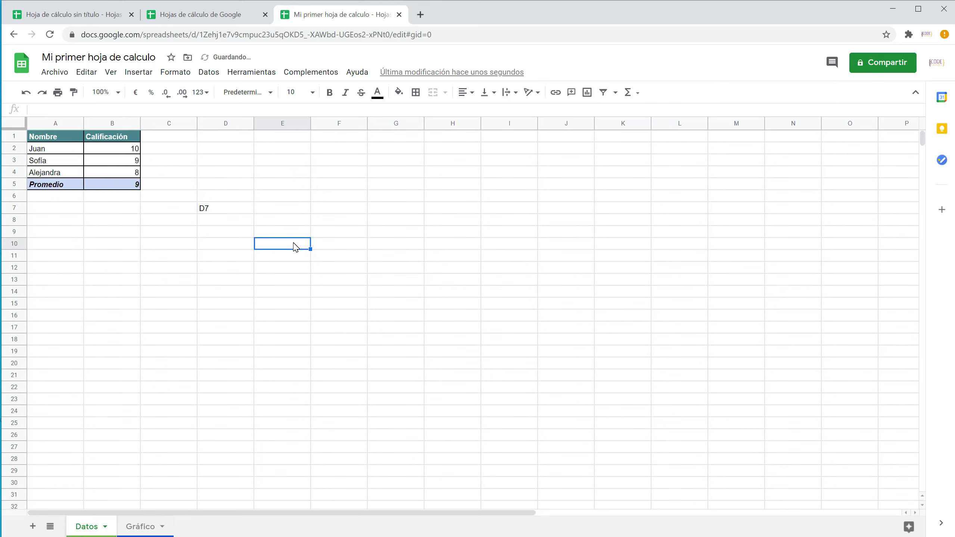
text(E10)
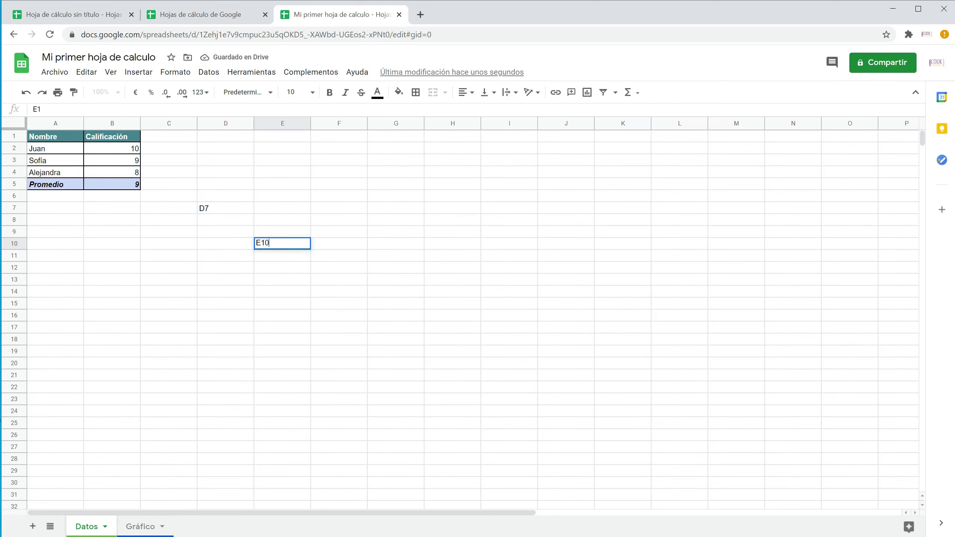
key(Return)
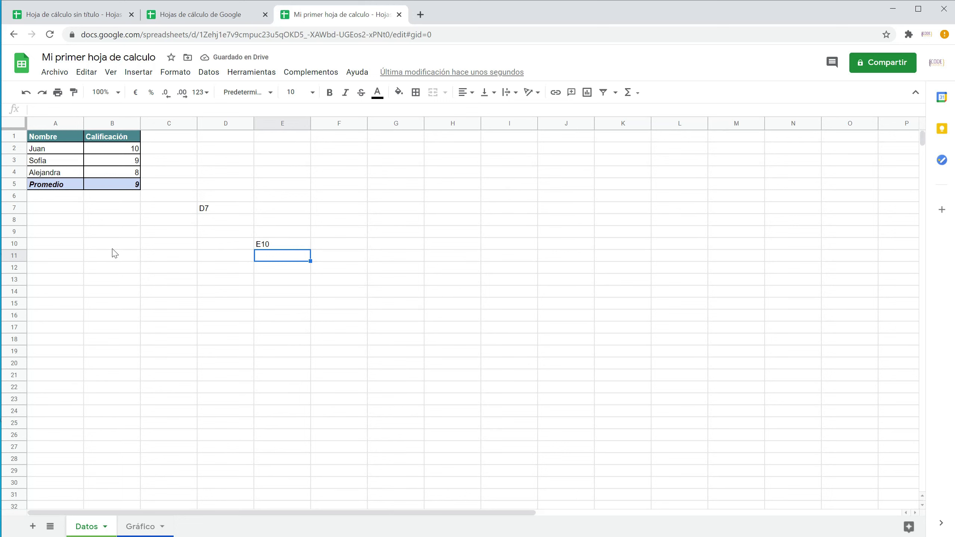
click(285, 246)
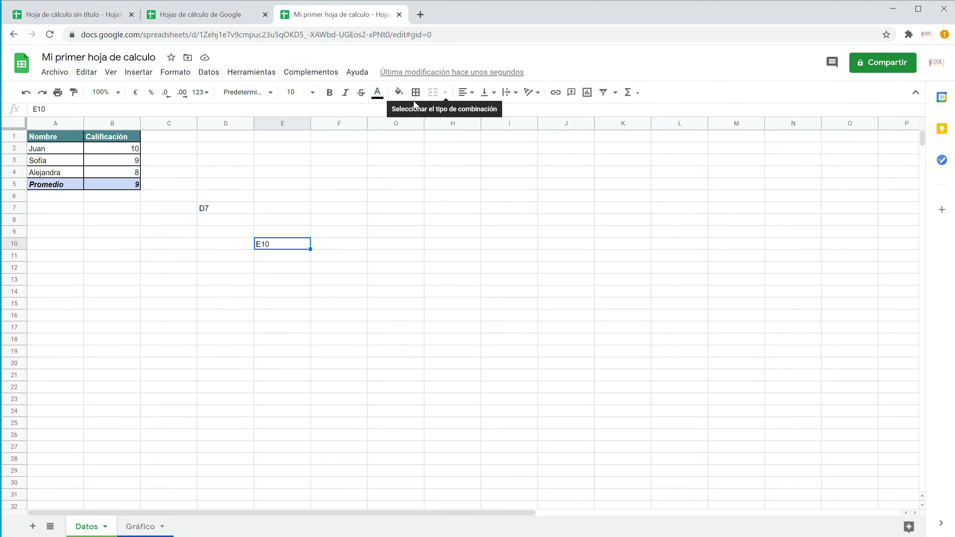
click(264, 256)
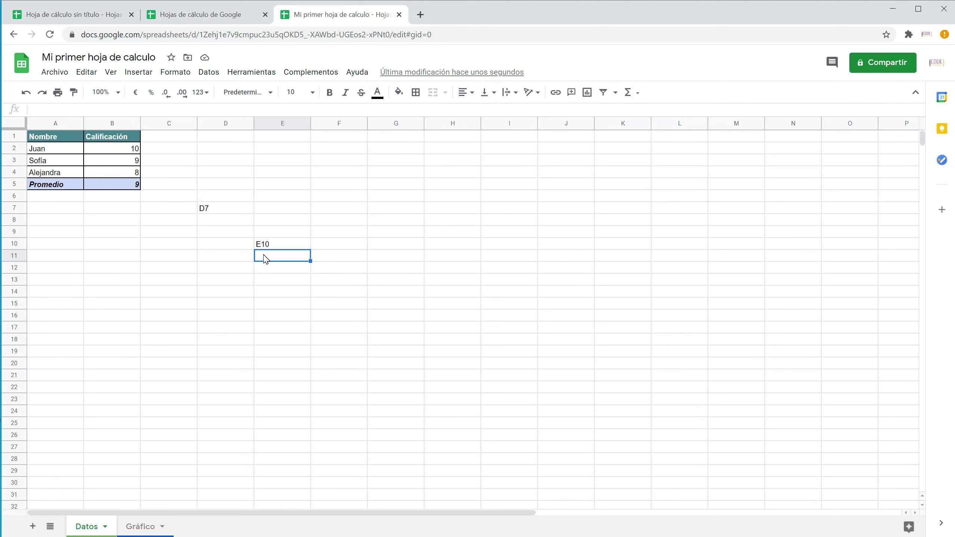